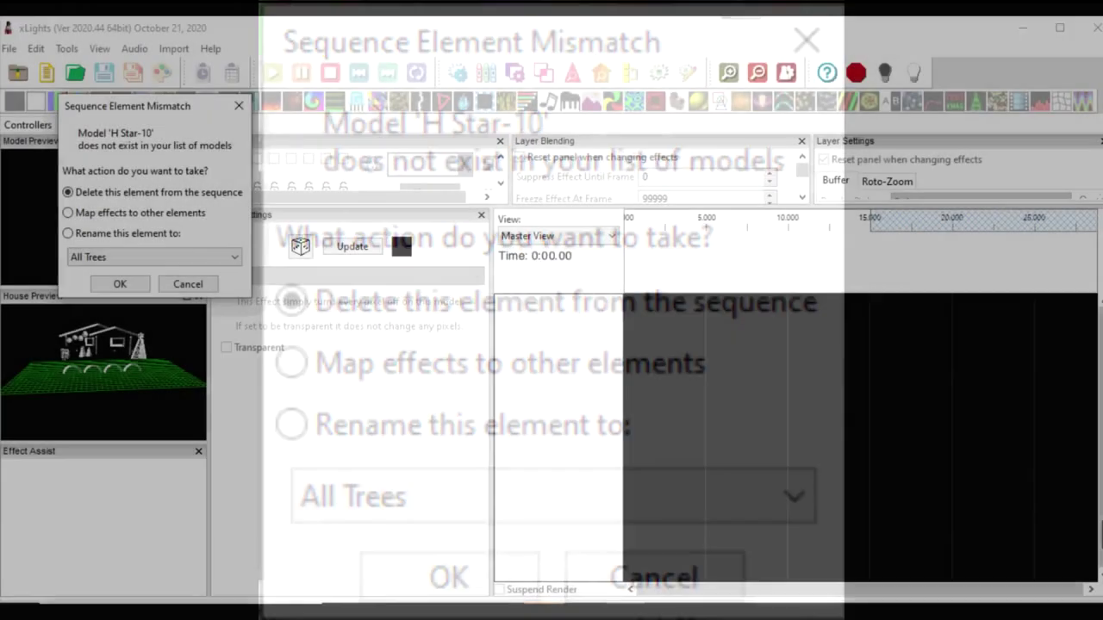
Dismiss the missing-model mismatch warning
{"action": "key", "text": "Return"}
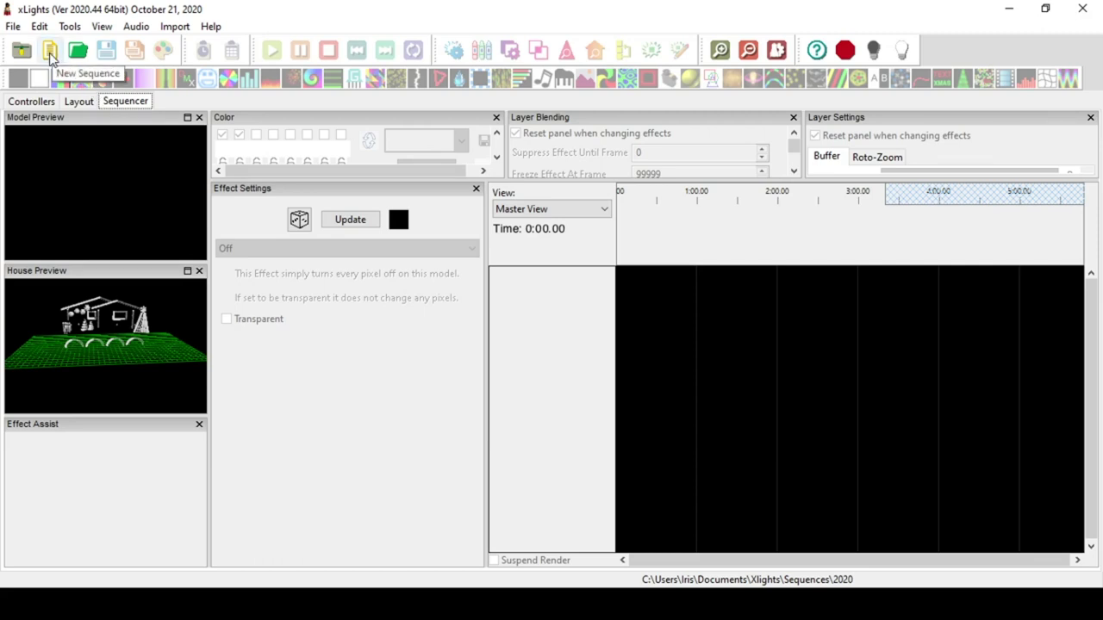
Choose New Sequence from the File menu to launch the sequence wizard
{"action": "left_click", "coordinate": [13, 26]}
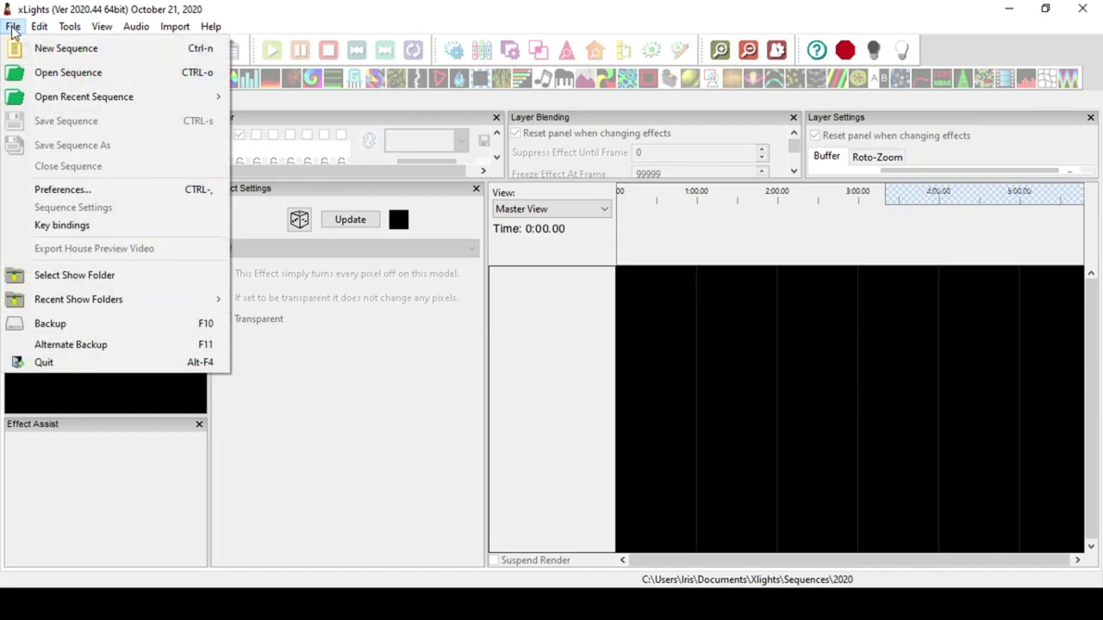
{"action": "left_click", "coordinate": [74, 50]}
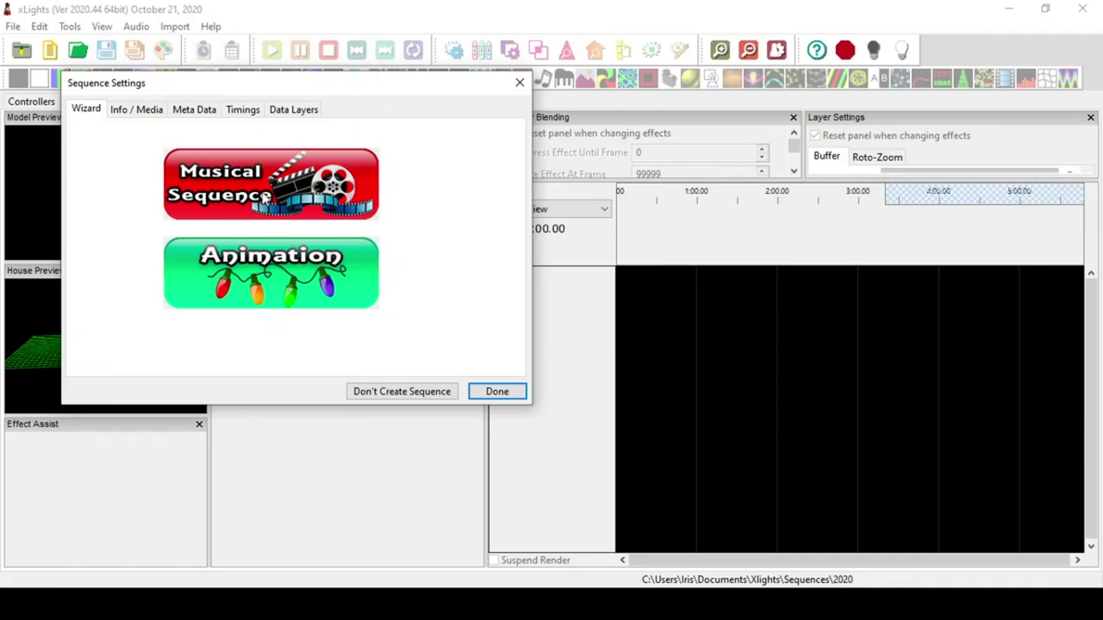
Pick Musical Sequence and choose '09 - Blinding Lights' from the The-Weeknd-Blinding-LightsV2 folder as audio
{"action": "left_click", "coordinate": [252, 199]}
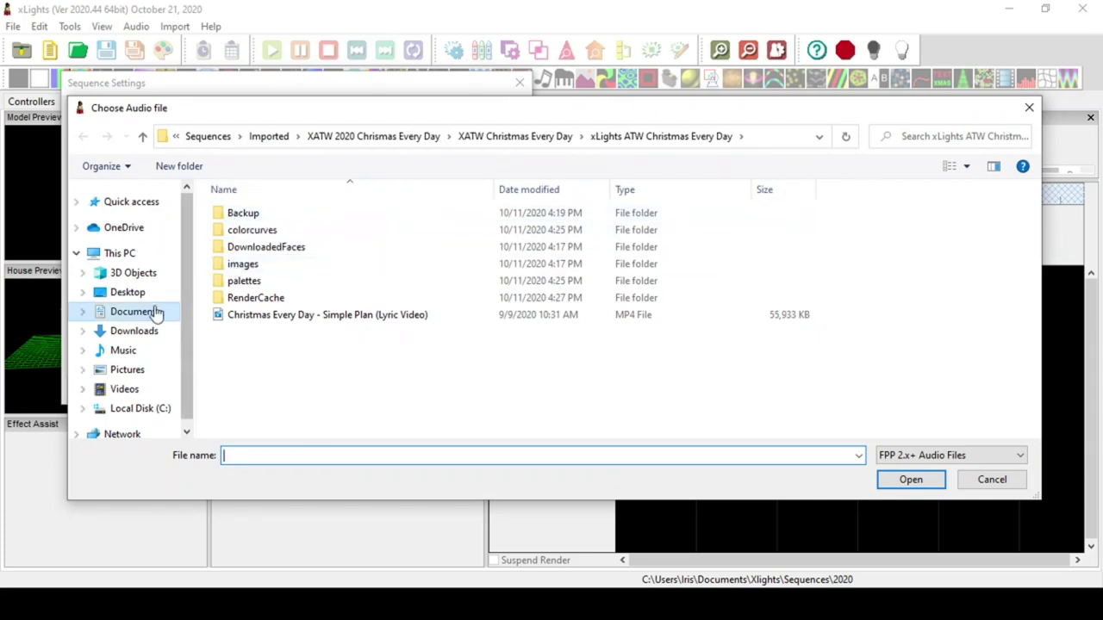
{"action": "left_click", "coordinate": [131, 316]}
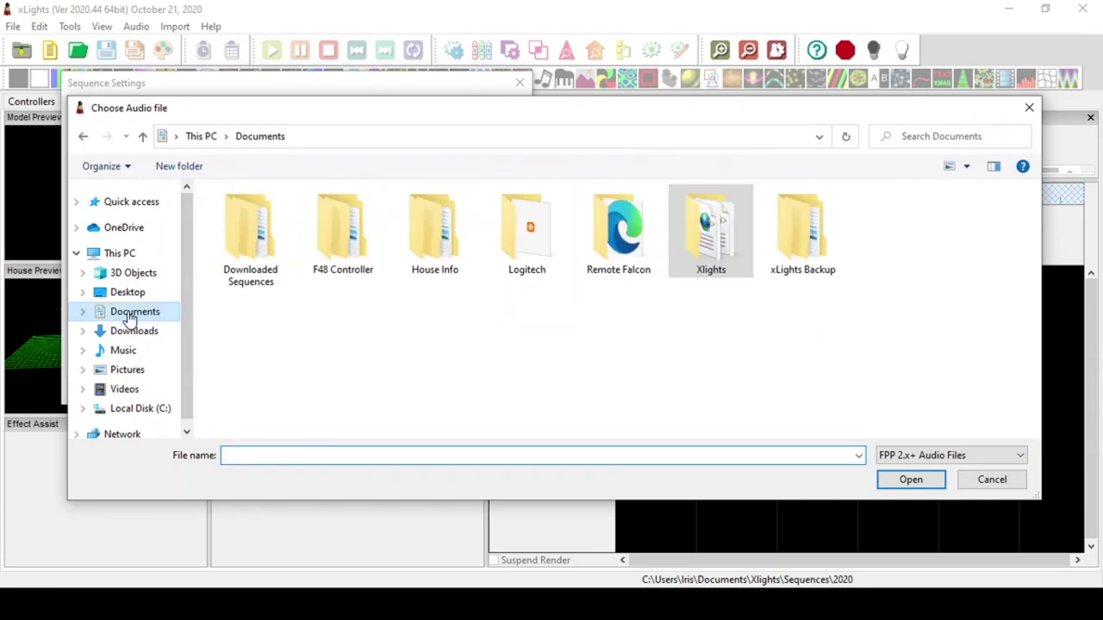
{"action": "double_click", "coordinate": [255, 252]}
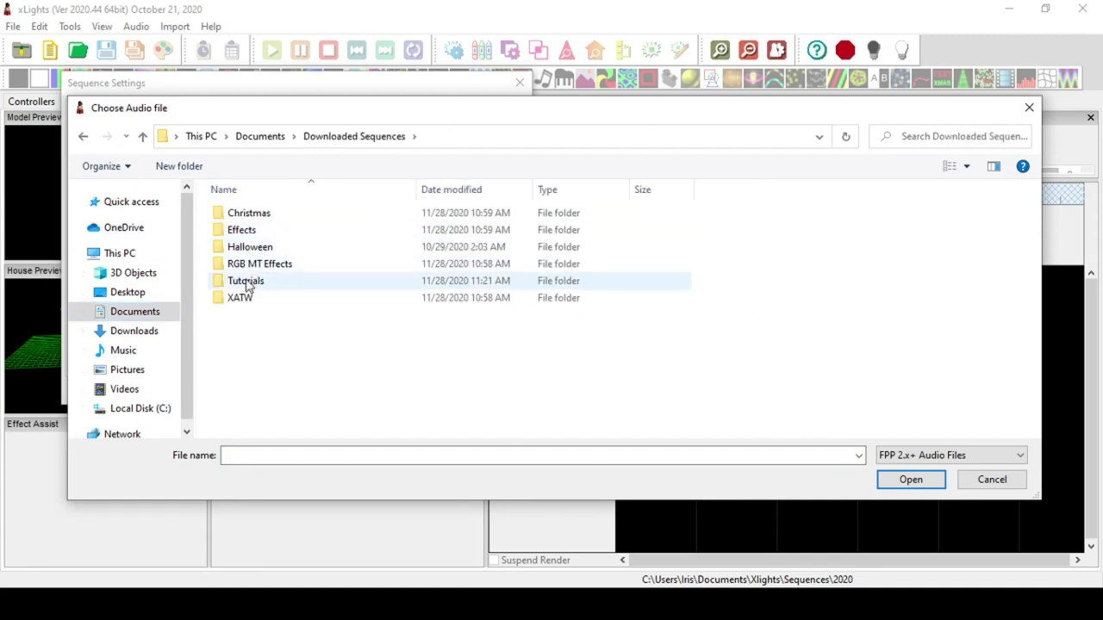
{"action": "double_click", "coordinate": [247, 287]}
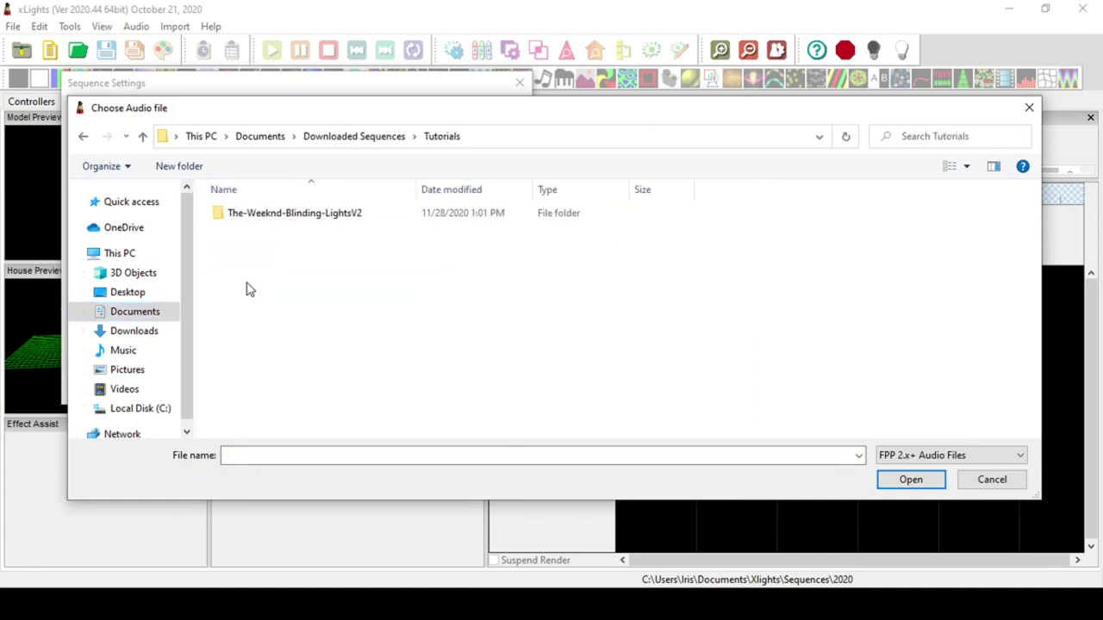
{"action": "left_click", "coordinate": [253, 219]}
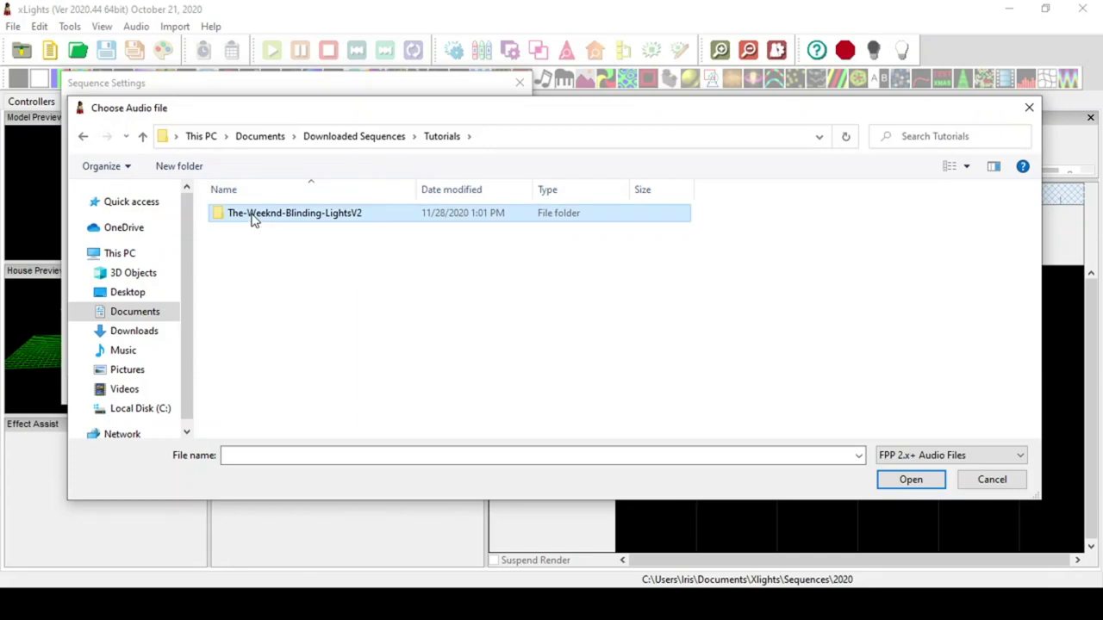
{"action": "double_click", "coordinate": [253, 219]}
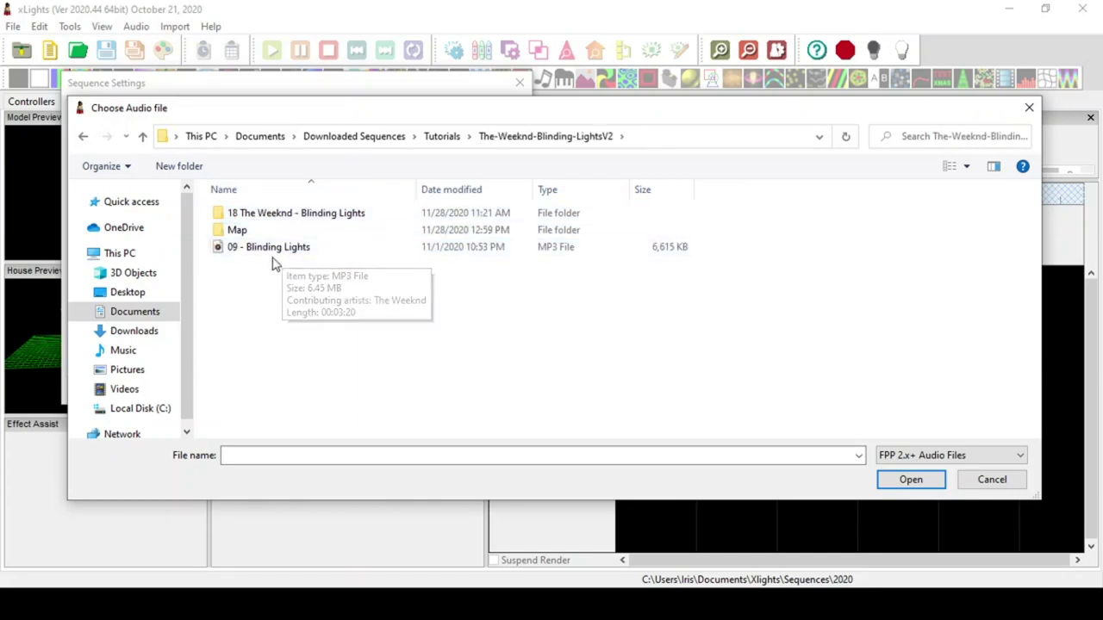
{"action": "double_click", "coordinate": [267, 250]}
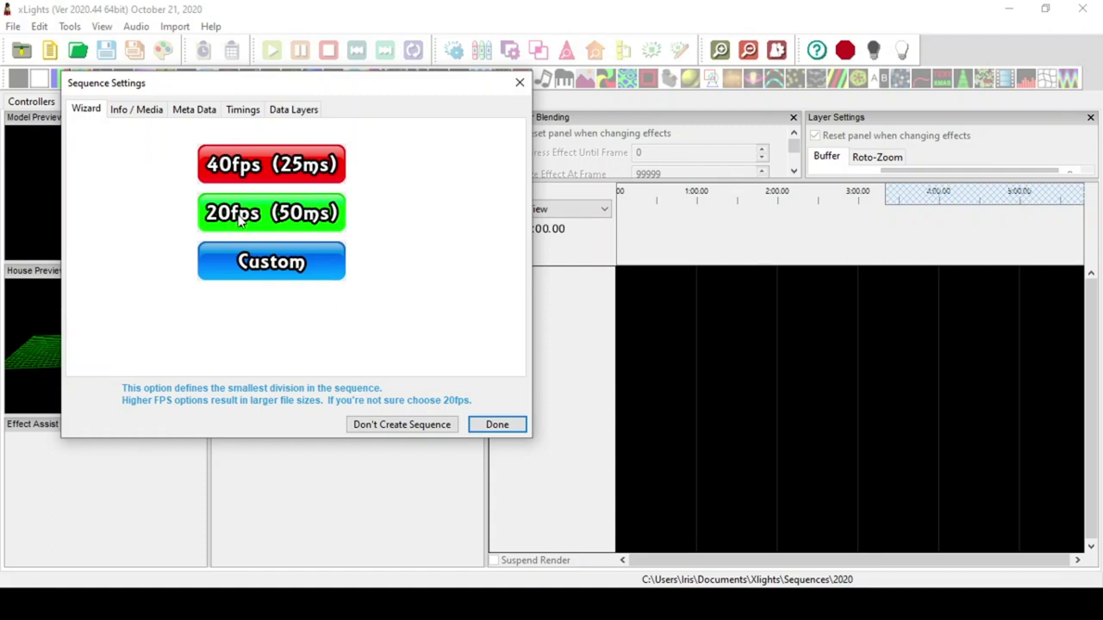
Choose 20fps (50ms) timing and Quick Start with All Models
{"action": "left_click", "coordinate": [305, 221]}
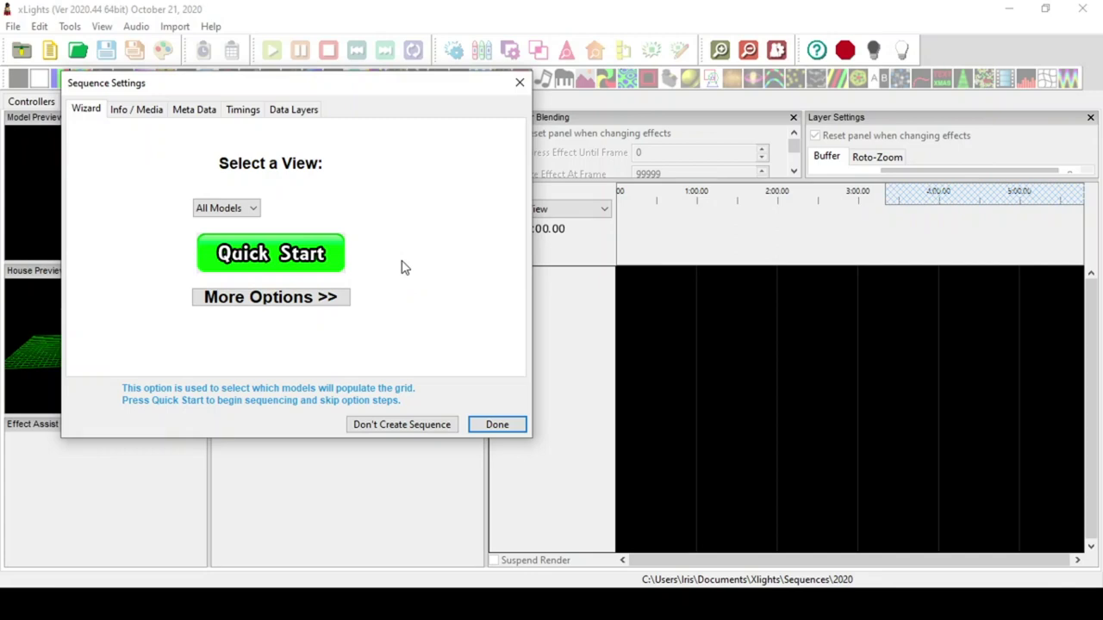
{"action": "left_click", "coordinate": [318, 253]}
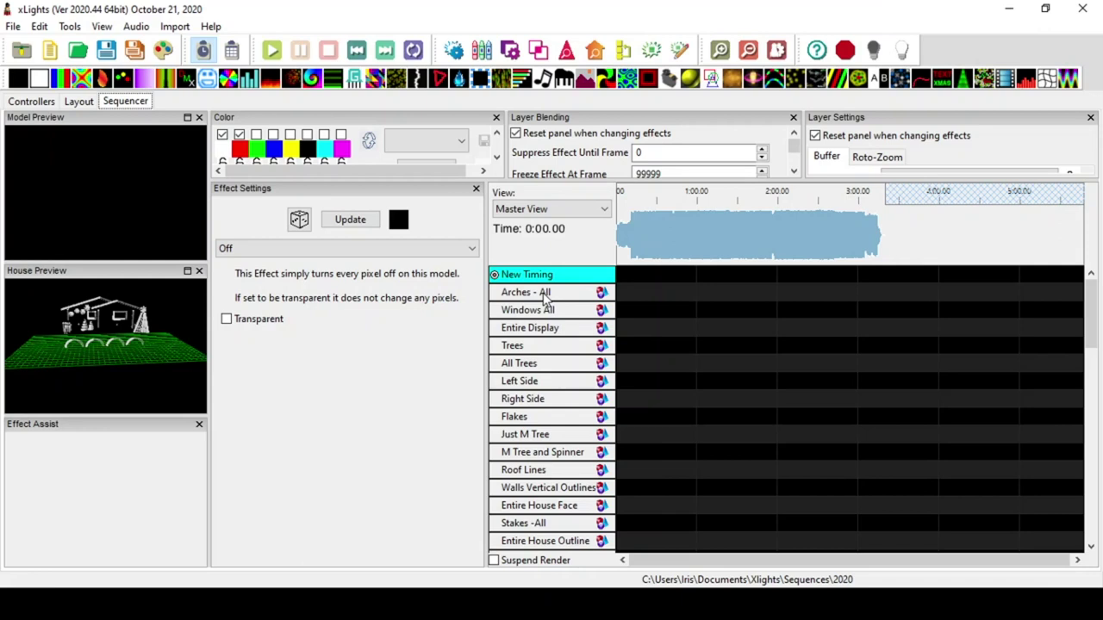
{"action": "scroll", "coordinate": [564, 306], "scroll_direction": "down", "scroll_amount": 7}
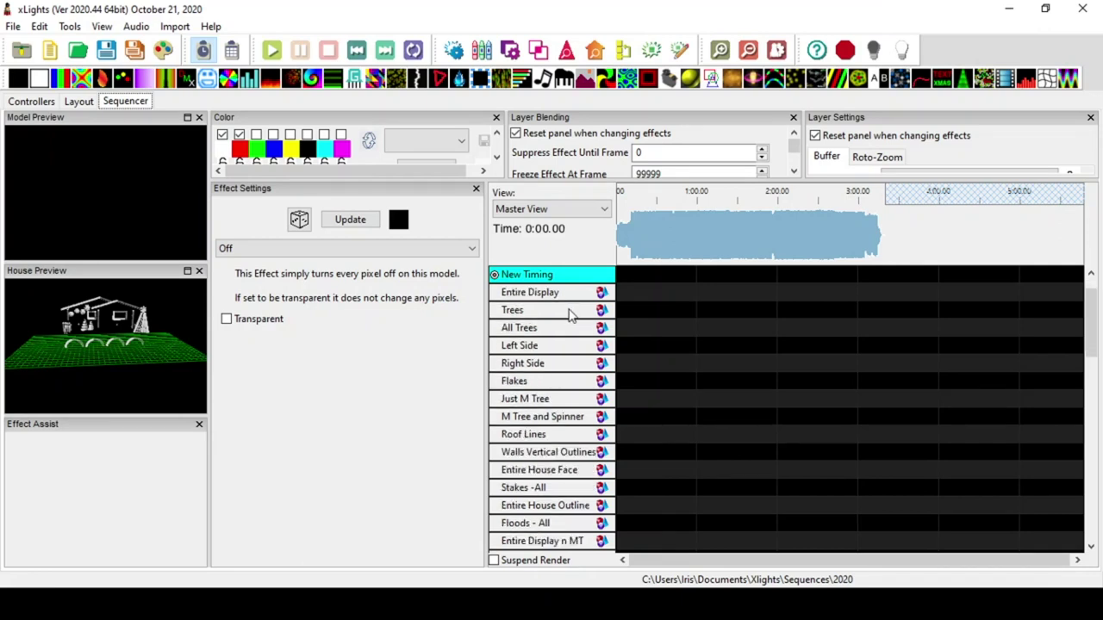
{"action": "scroll", "coordinate": [568, 315], "scroll_direction": "up", "scroll_amount": 6}
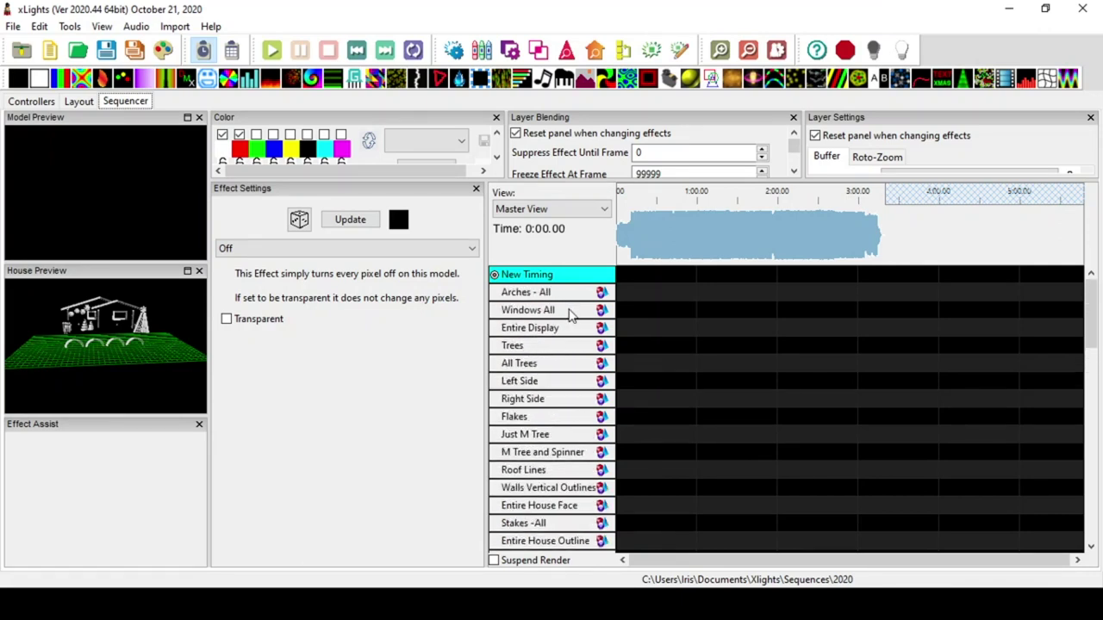
{"action": "scroll", "coordinate": [569, 316], "scroll_direction": "down", "scroll_amount": 10}
{"action": "scroll", "coordinate": [569, 316], "scroll_direction": "down", "scroll_amount": 4}
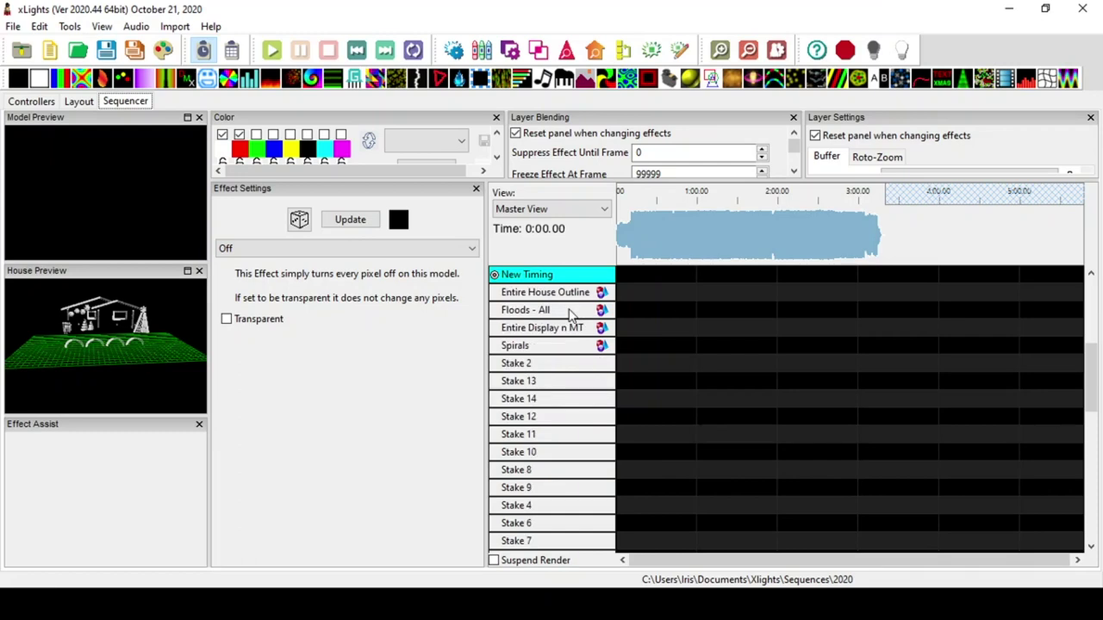
{"action": "scroll", "coordinate": [568, 314], "scroll_direction": "down", "scroll_amount": 3}
{"action": "scroll", "coordinate": [567, 328], "scroll_direction": "down", "scroll_amount": 4}
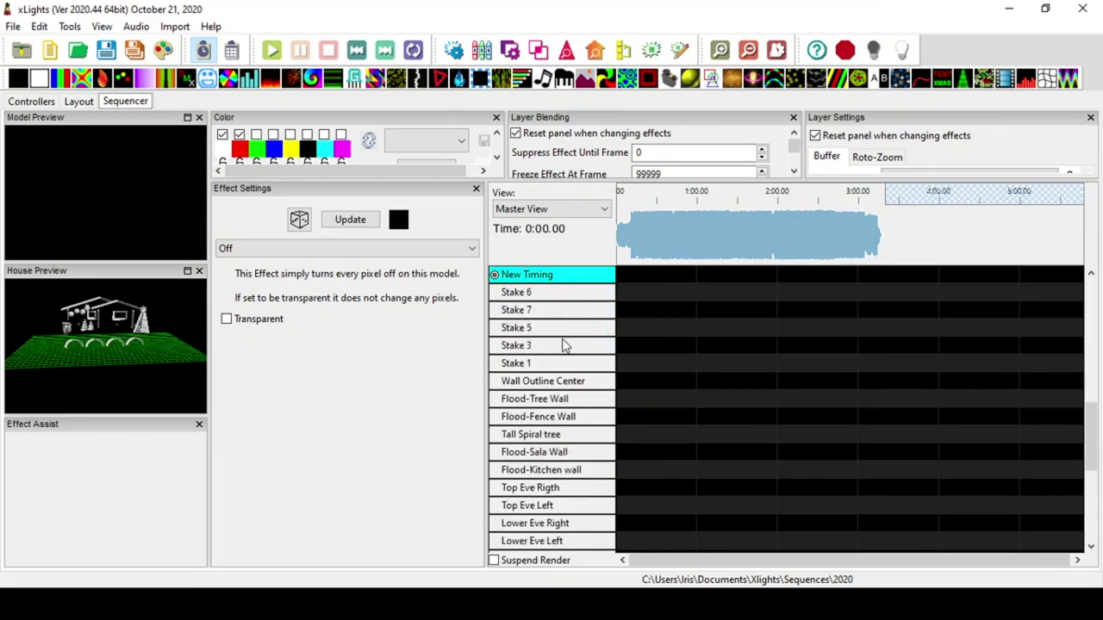
{"action": "scroll", "coordinate": [565, 345], "scroll_direction": "down", "scroll_amount": 1}
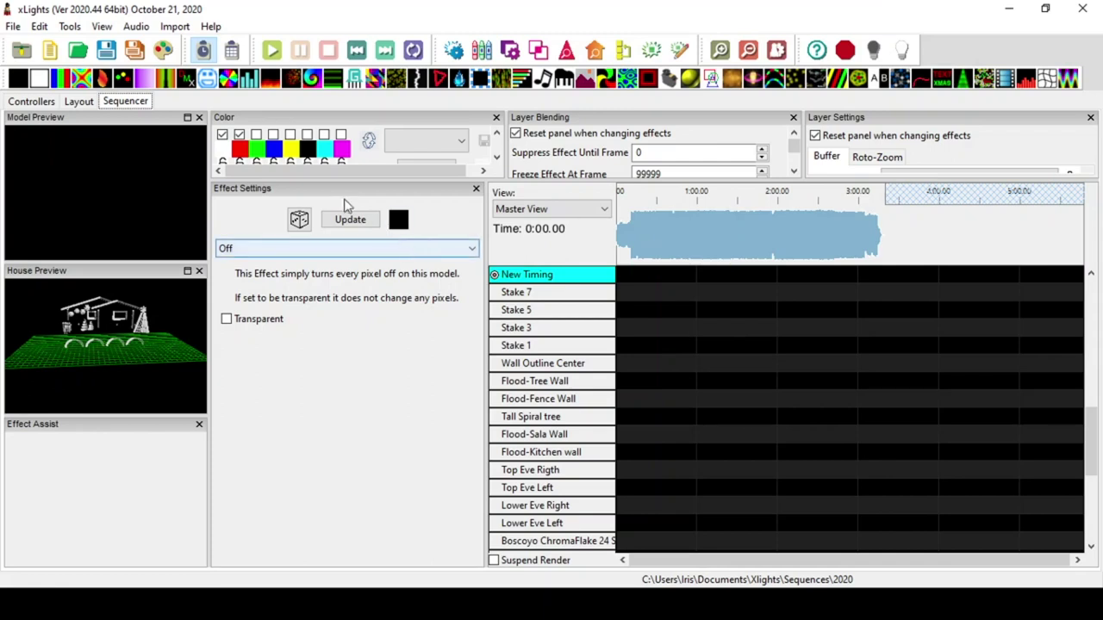
Import effects from The Weeknd - Blinding LightsV2 in the '18 The Weeknd - Blinding Lights' folder
{"action": "left_click", "coordinate": [175, 28]}
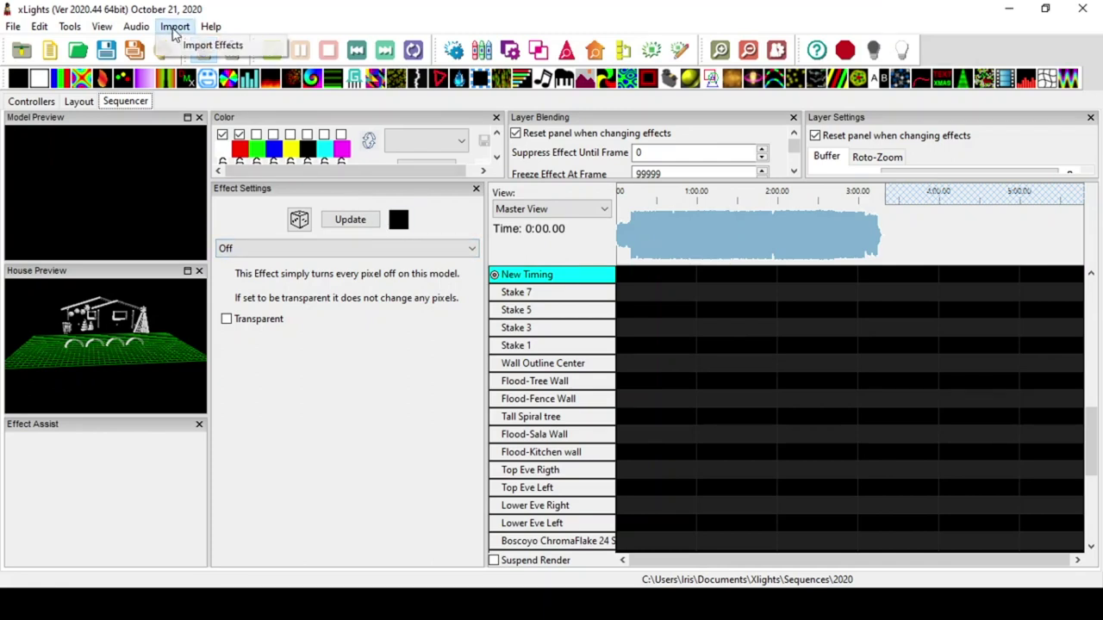
{"action": "left_click", "coordinate": [271, 49]}
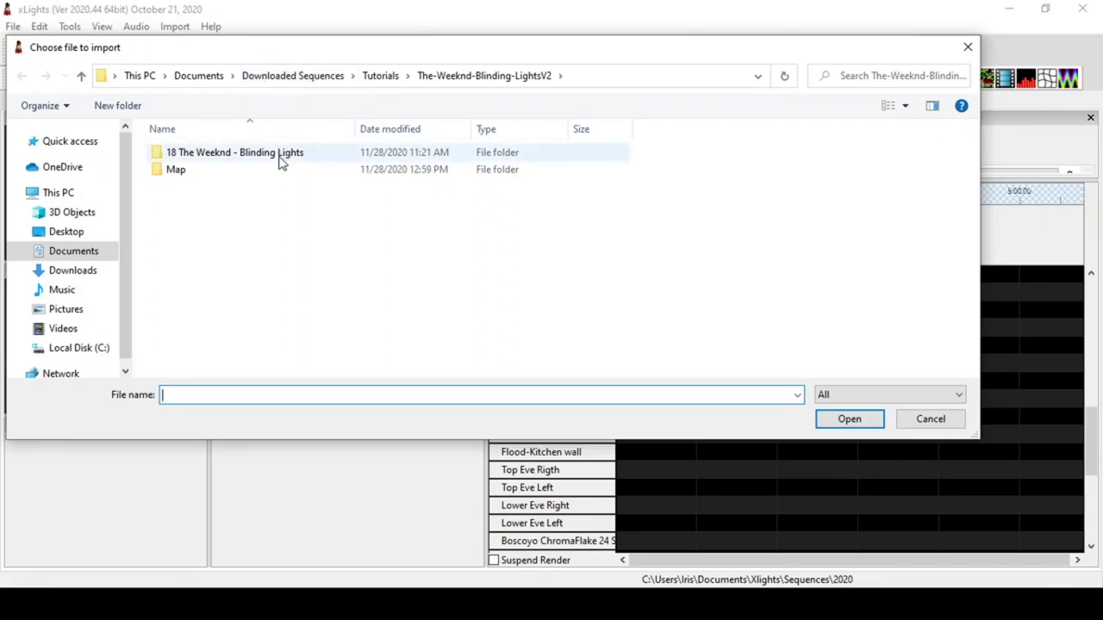
{"action": "left_click", "coordinate": [253, 162]}
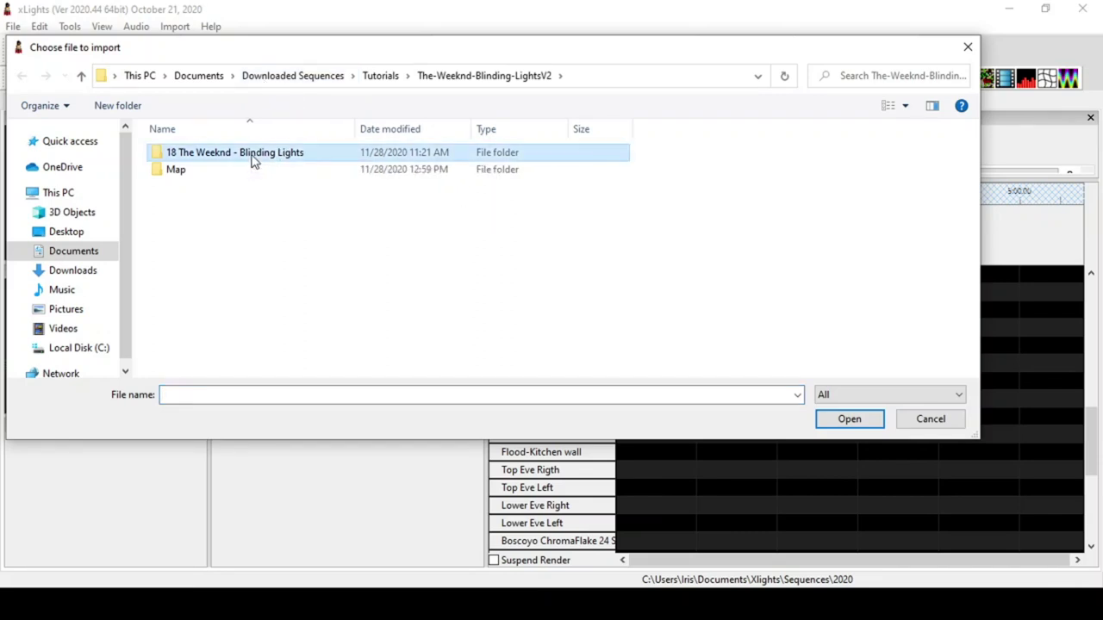
{"action": "double_click", "coordinate": [253, 162]}
{"action": "left_click", "coordinate": [254, 170]}
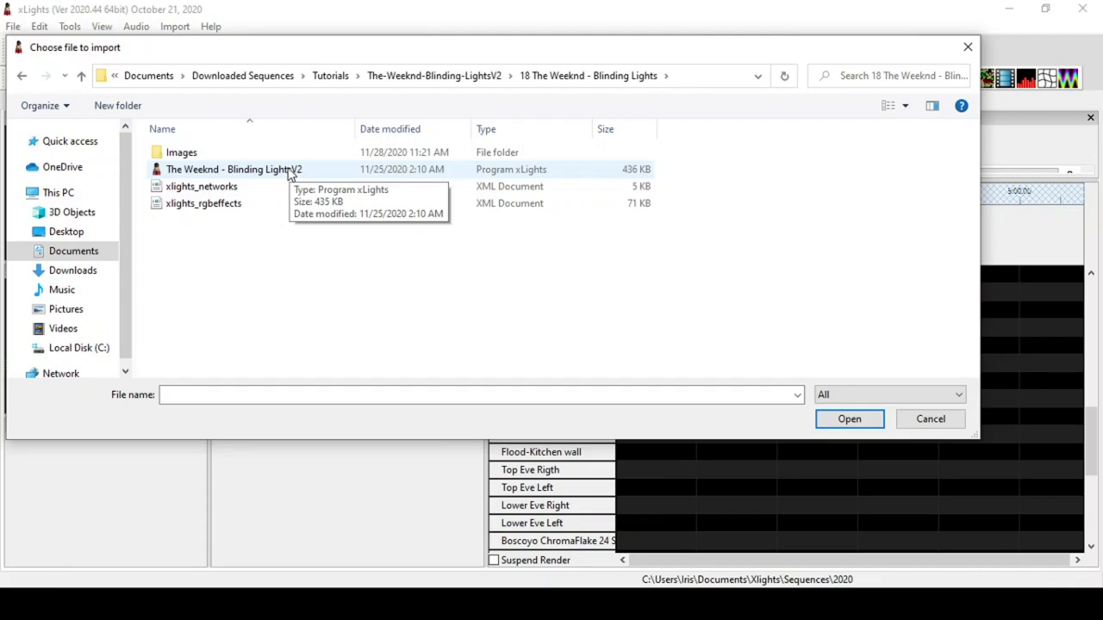
{"action": "left_click", "coordinate": [290, 171]}
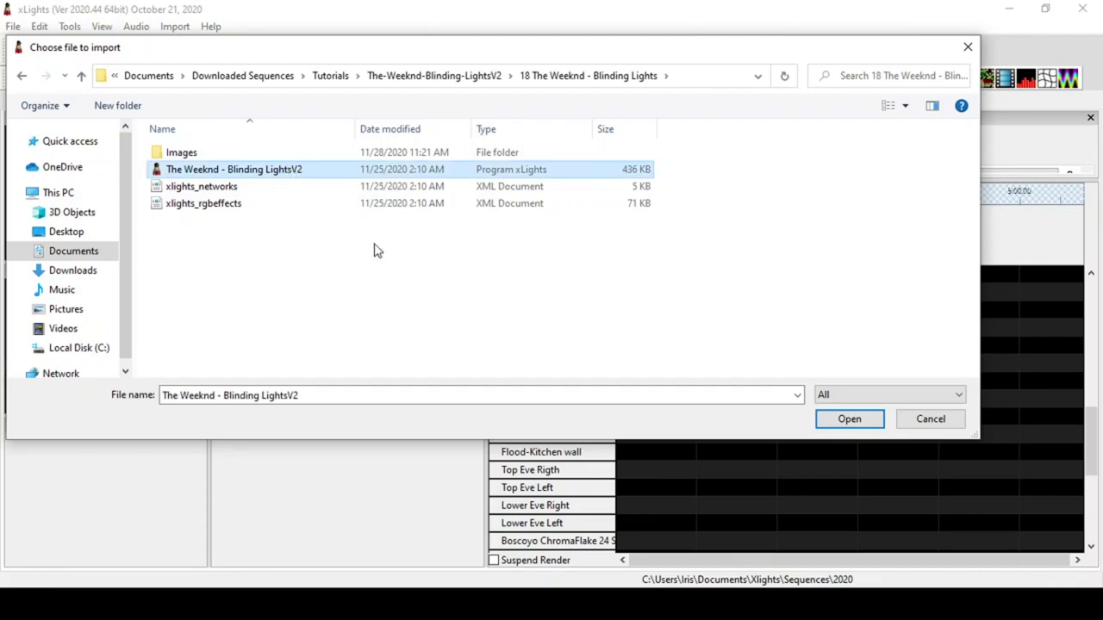
{"action": "left_click", "coordinate": [861, 420]}
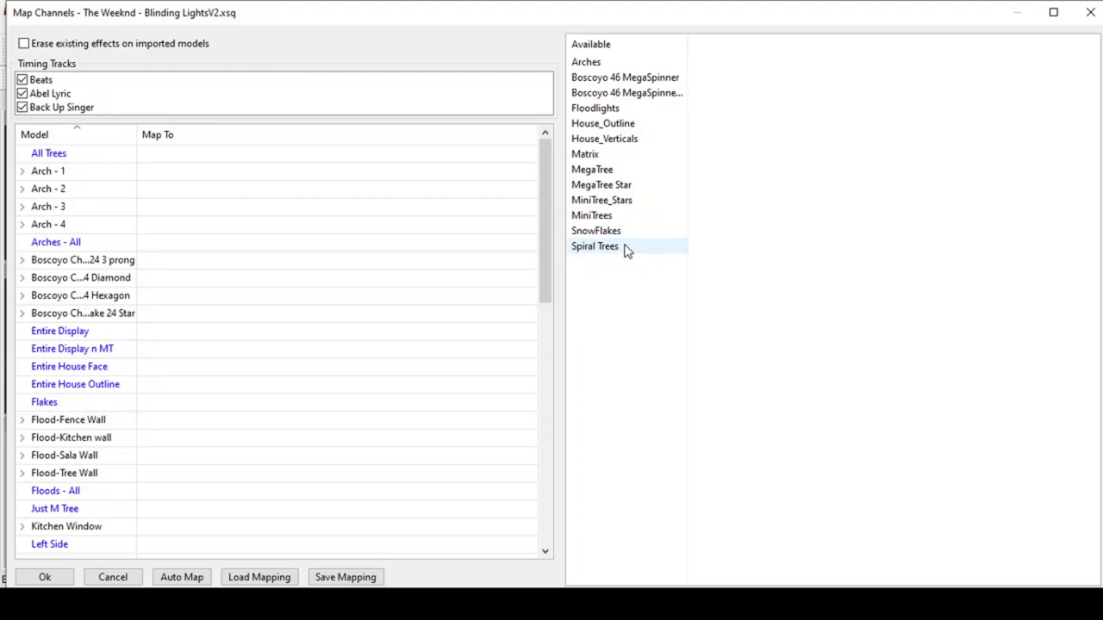
{"action": "left_click", "coordinate": [623, 66]}
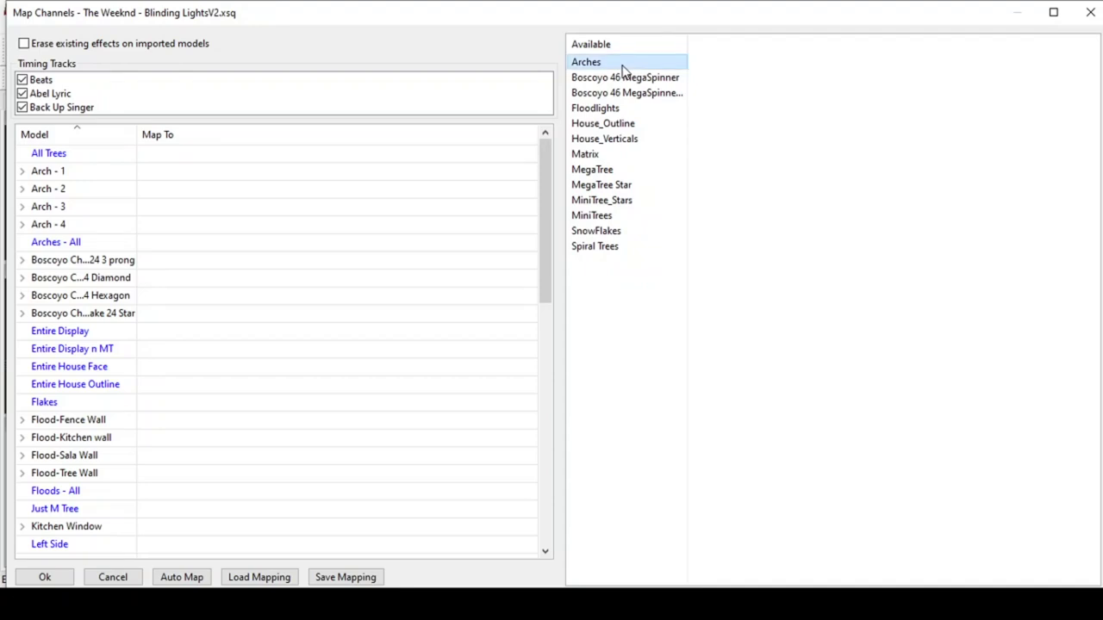
Map Arches to Arches - All, Floodlights to Floods - All, House_Outline and House_Verticals to their outlines
{"action": "left_click_drag", "start_coordinate": [623, 67], "coordinate": [425, 245]}
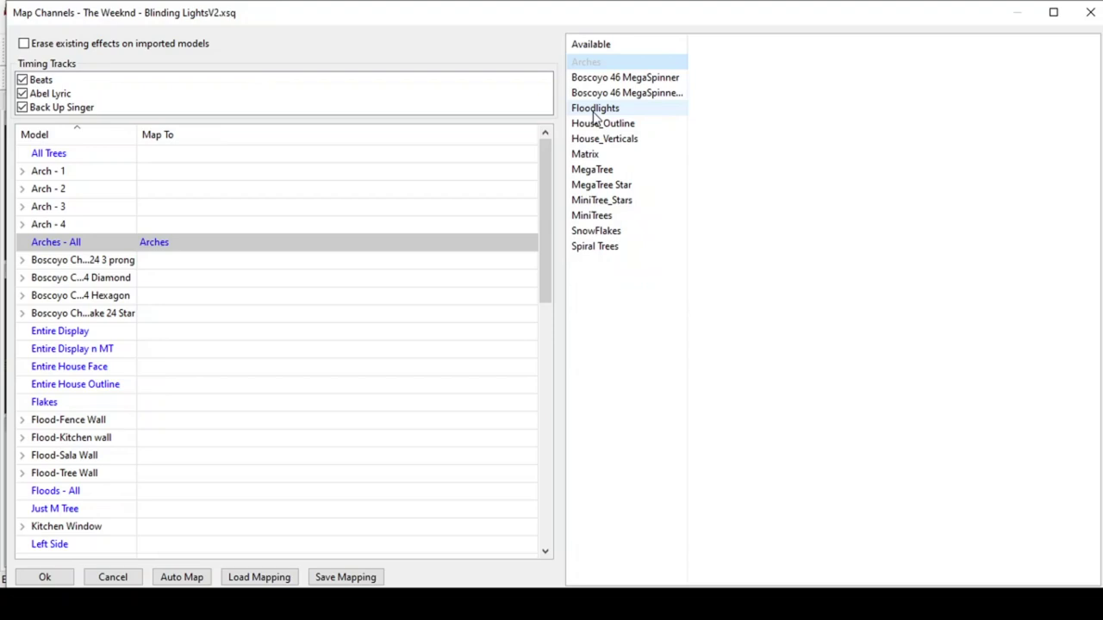
{"action": "left_click", "coordinate": [594, 114]}
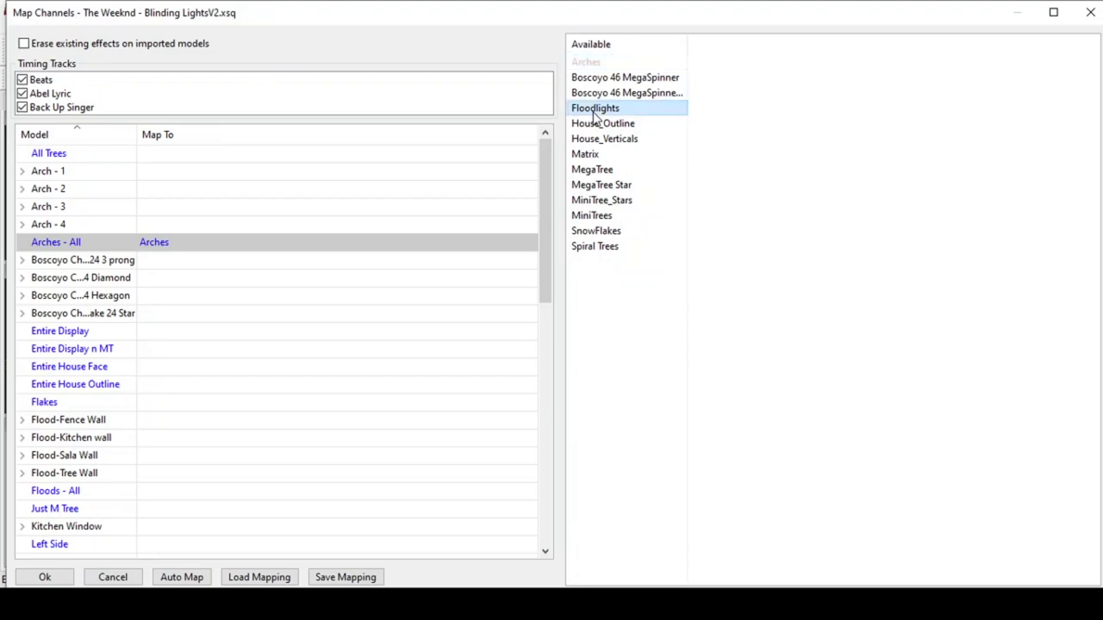
{"action": "left_click_drag", "start_coordinate": [594, 116], "coordinate": [288, 497]}
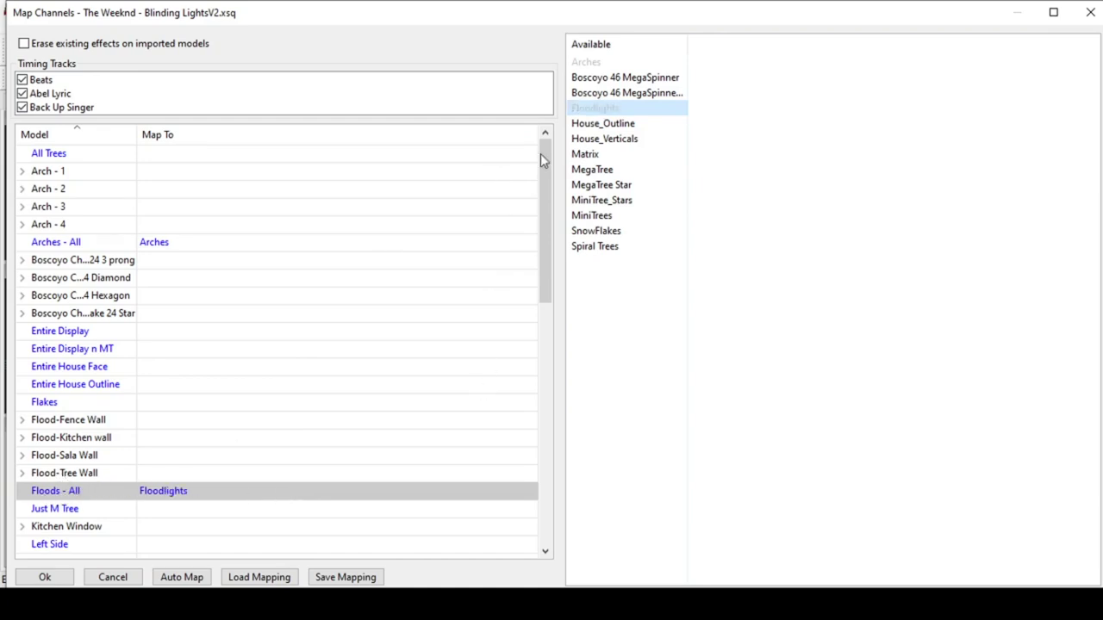
{"action": "left_click_drag", "start_coordinate": [601, 129], "coordinate": [345, 388]}
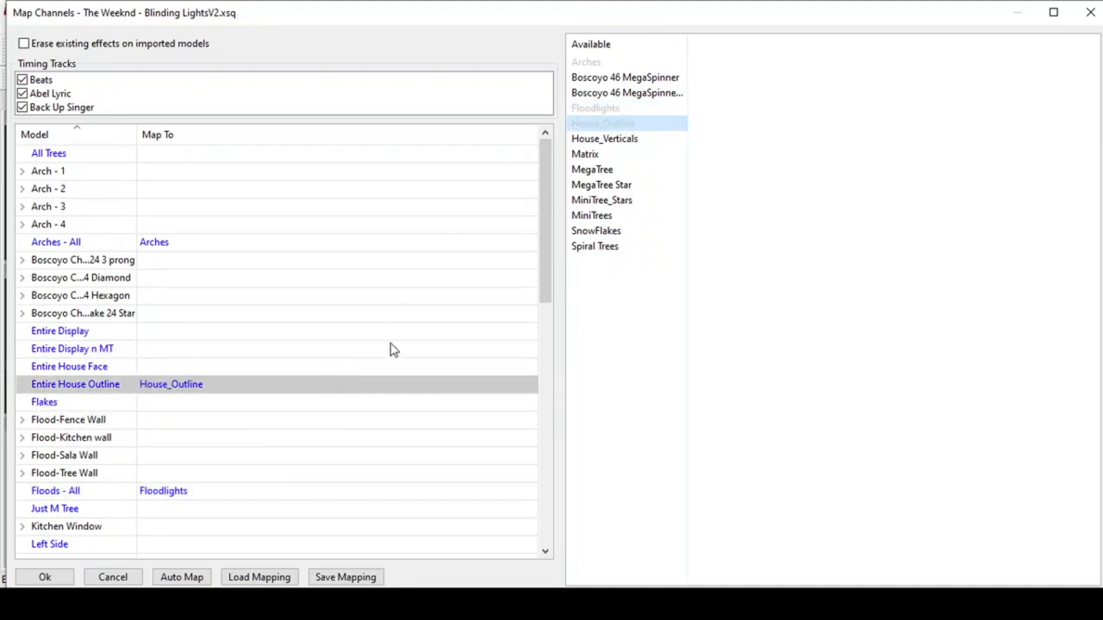
{"action": "left_click_drag", "start_coordinate": [543, 163], "coordinate": [528, 439]}
{"action": "left_click", "coordinate": [591, 143]}
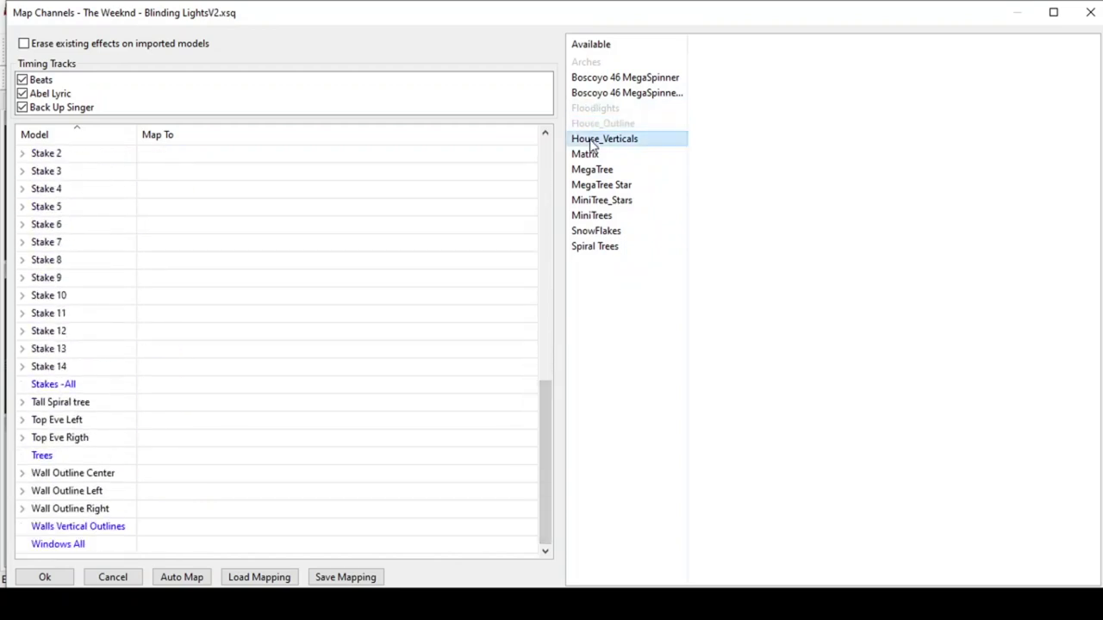
{"action": "left_click_drag", "start_coordinate": [591, 143], "coordinate": [231, 541]}
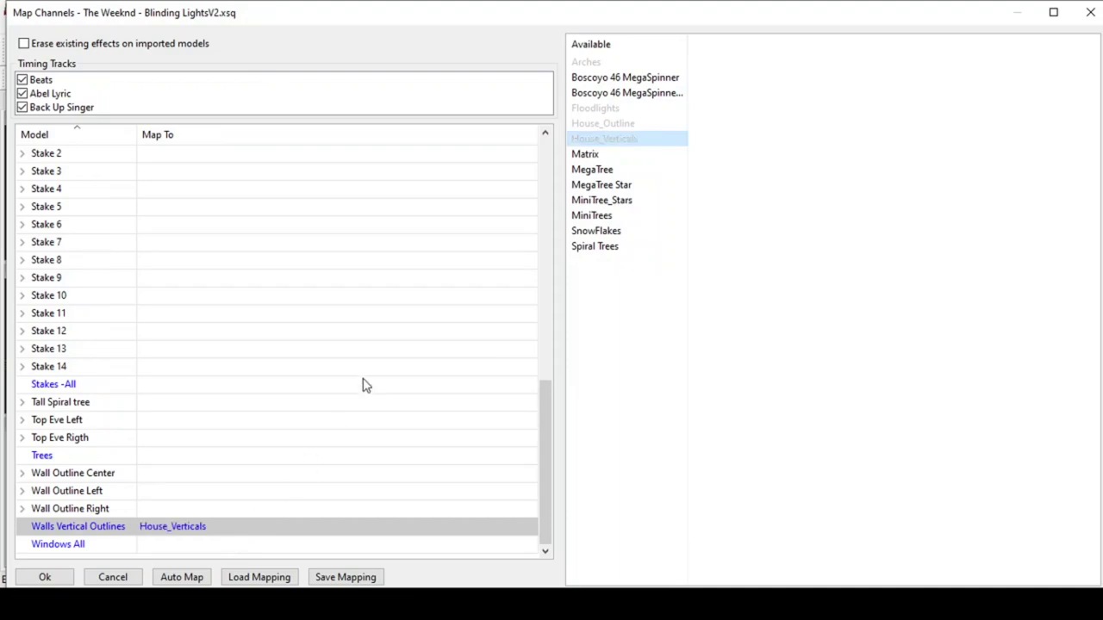
Map the MegaTree models, putting MegaTree Star on the Spinner model
{"action": "left_click_drag", "start_coordinate": [550, 452], "coordinate": [609, 230]}
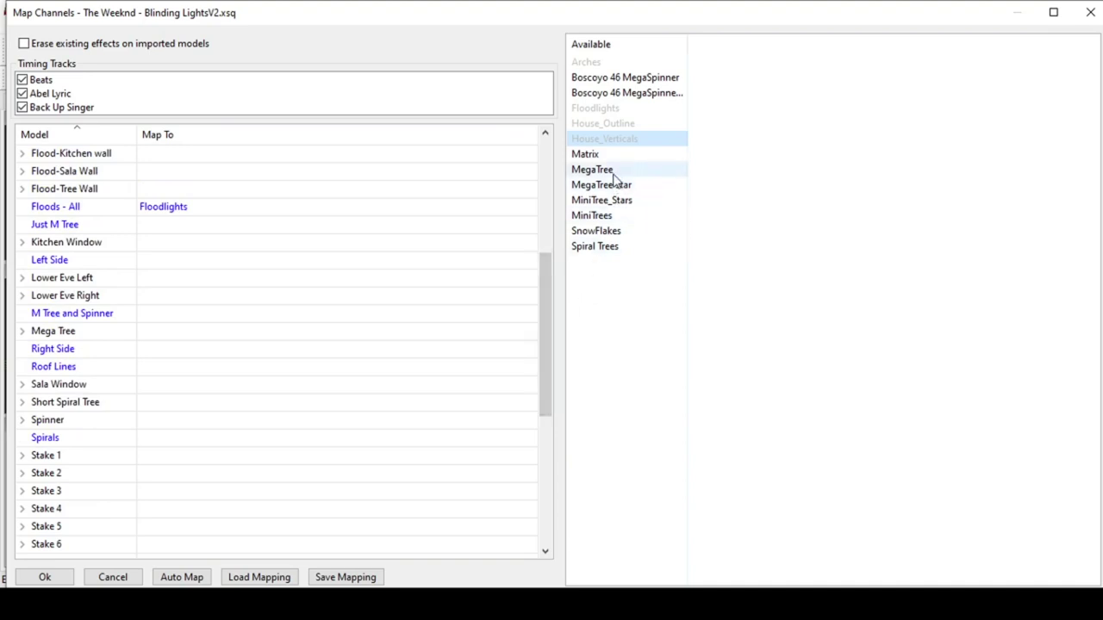
{"action": "left_click_drag", "start_coordinate": [599, 170], "coordinate": [345, 334]}
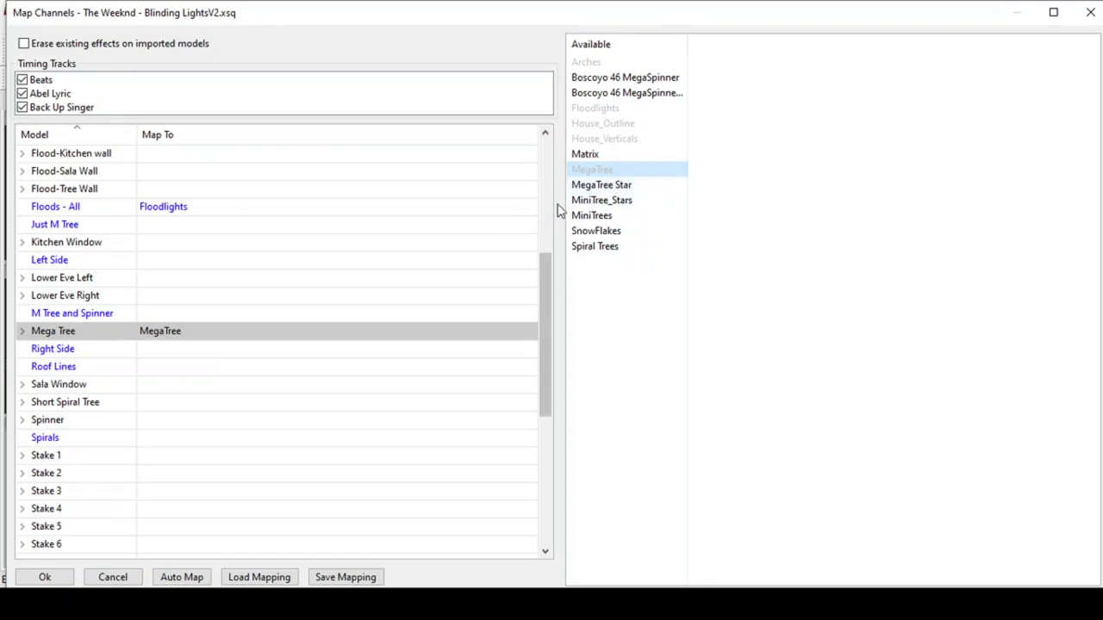
{"action": "left_click_drag", "start_coordinate": [603, 190], "coordinate": [279, 428]}
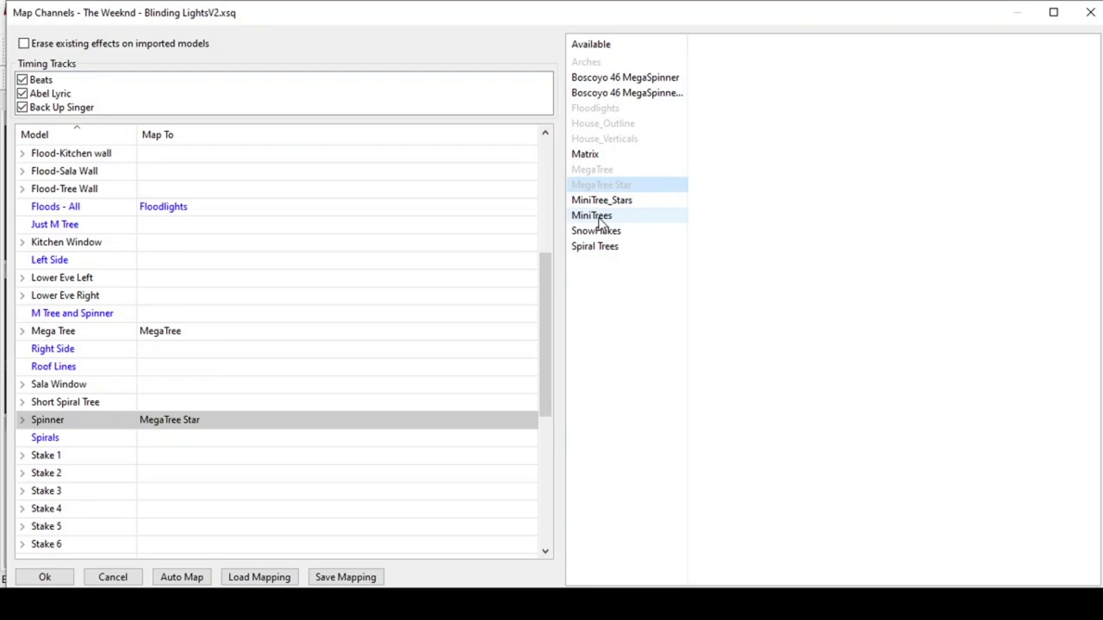
{"action": "left_click_drag", "start_coordinate": [544, 296], "coordinate": [543, 375]}
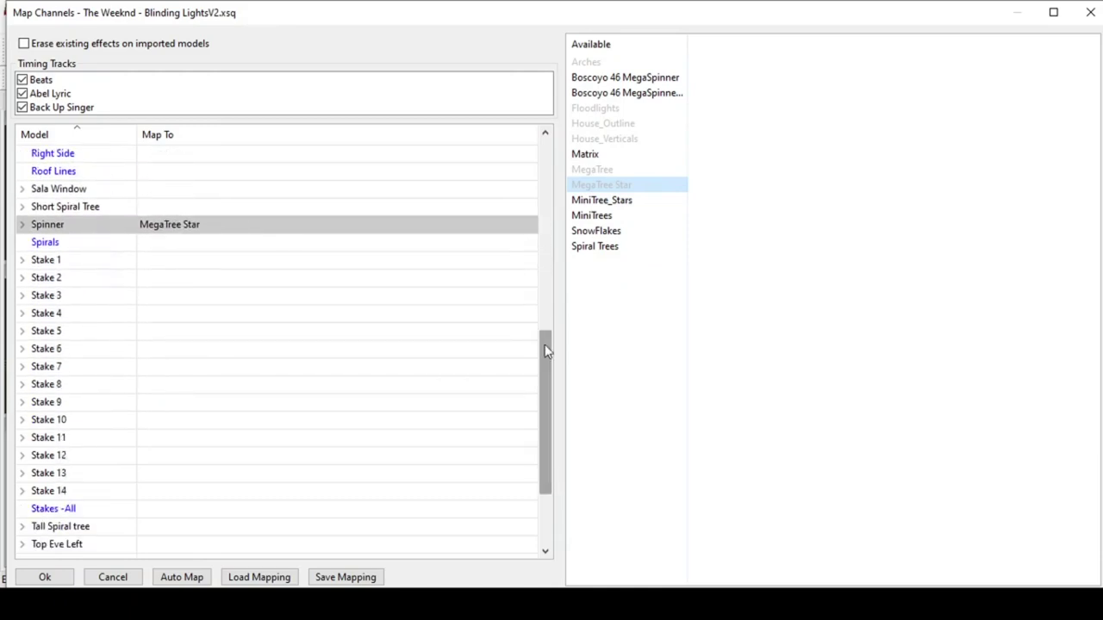
Map MiniTrees to Stakes -All, SnowFlakes to Flakes and Spiral Trees to Spirals, widening the Model column
{"action": "left_click", "coordinate": [608, 217]}
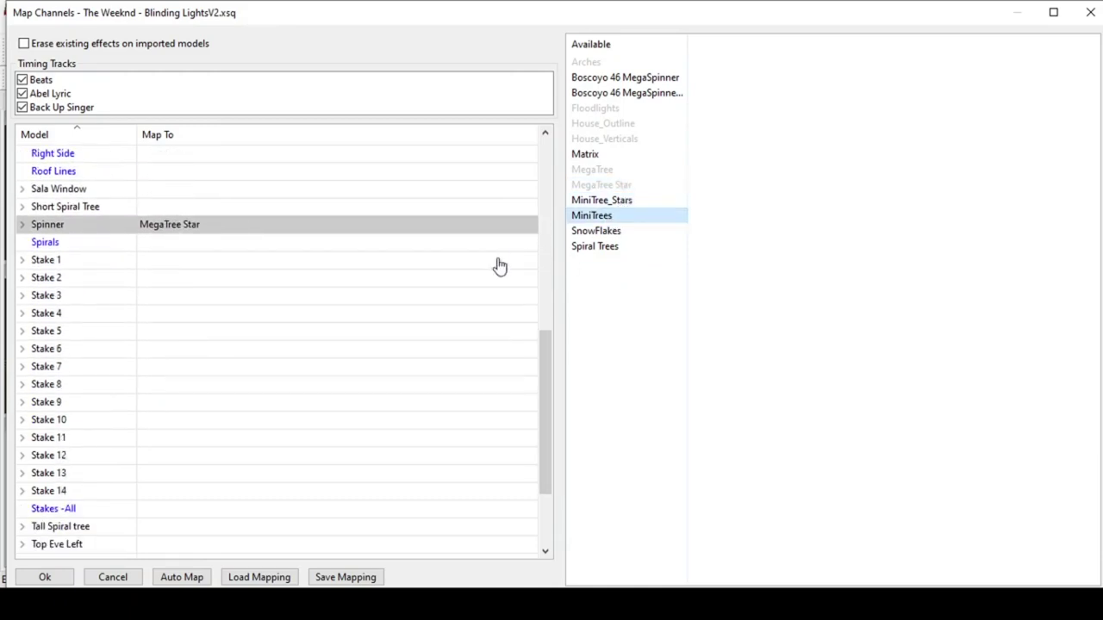
{"action": "double_click", "coordinate": [362, 510]}
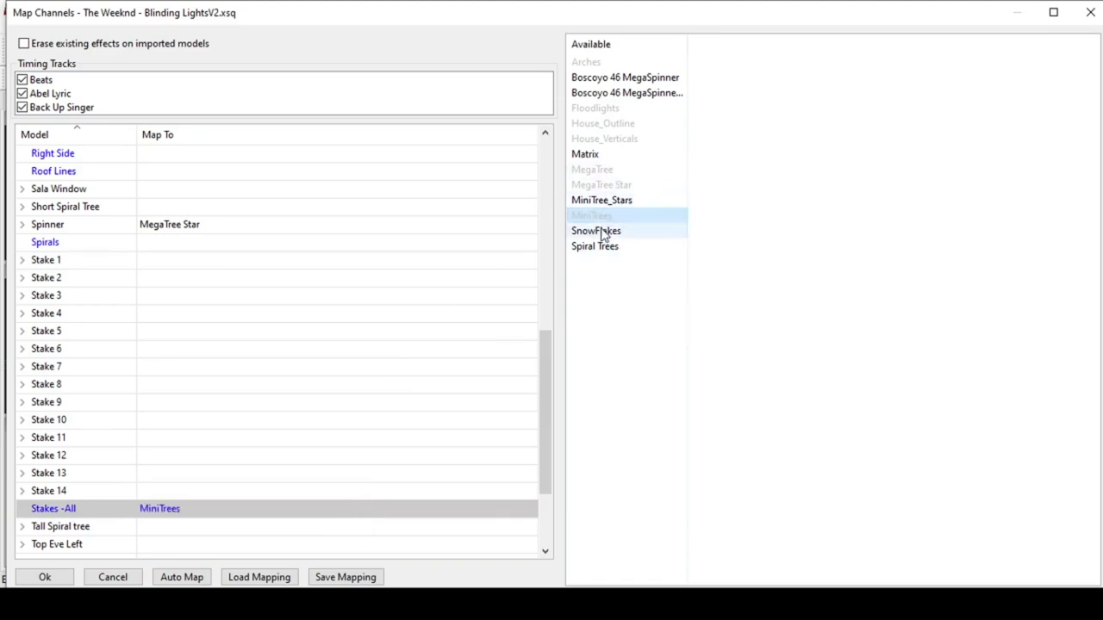
{"action": "left_click_drag", "start_coordinate": [551, 359], "coordinate": [543, 175]}
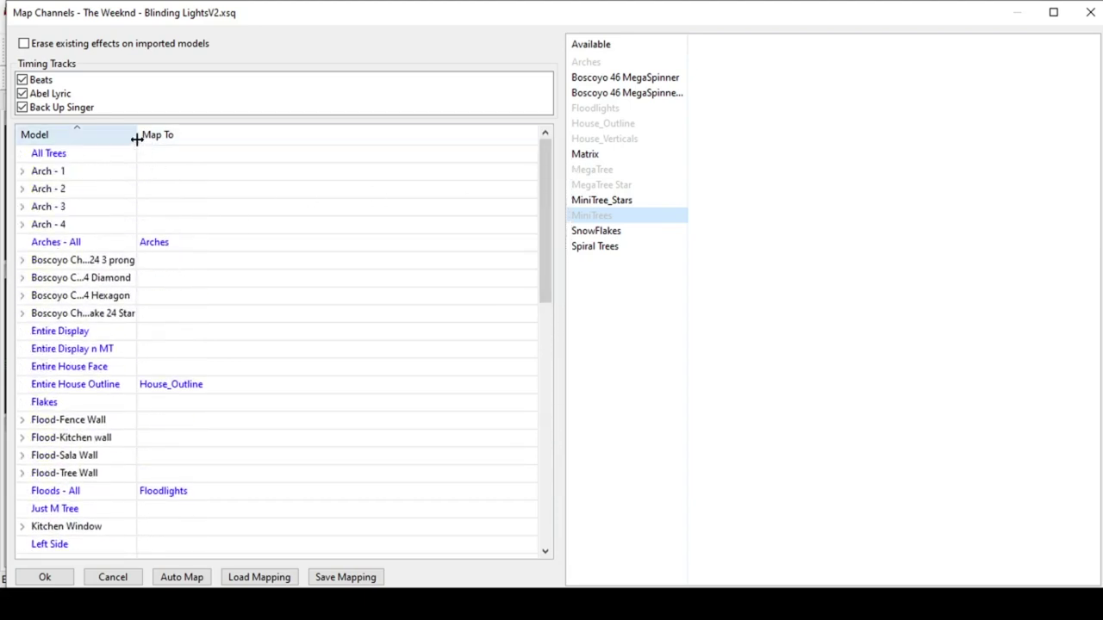
{"action": "left_click_drag", "start_coordinate": [136, 138], "coordinate": [191, 143]}
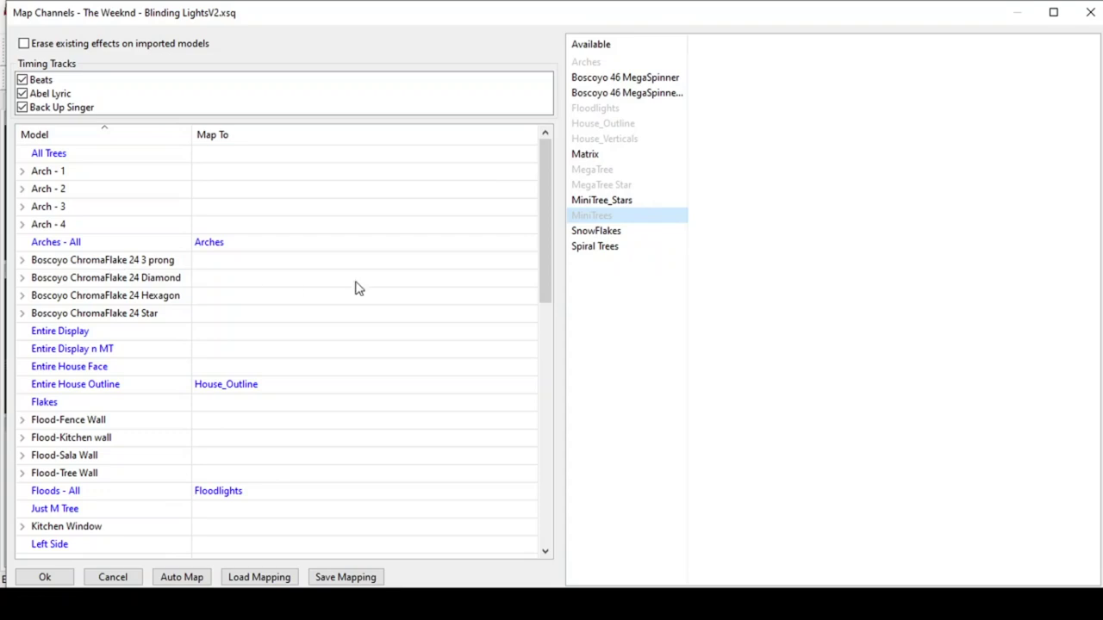
{"action": "left_click", "coordinate": [600, 234]}
{"action": "left_click_drag", "start_coordinate": [600, 235], "coordinate": [310, 415]}
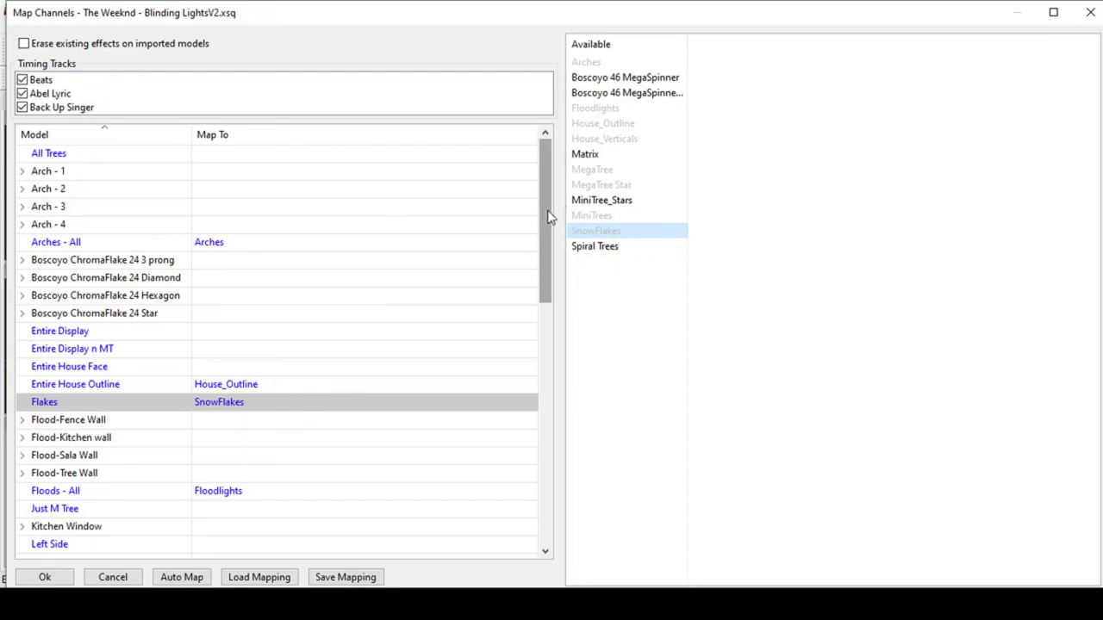
{"action": "left_click_drag", "start_coordinate": [548, 215], "coordinate": [543, 329]}
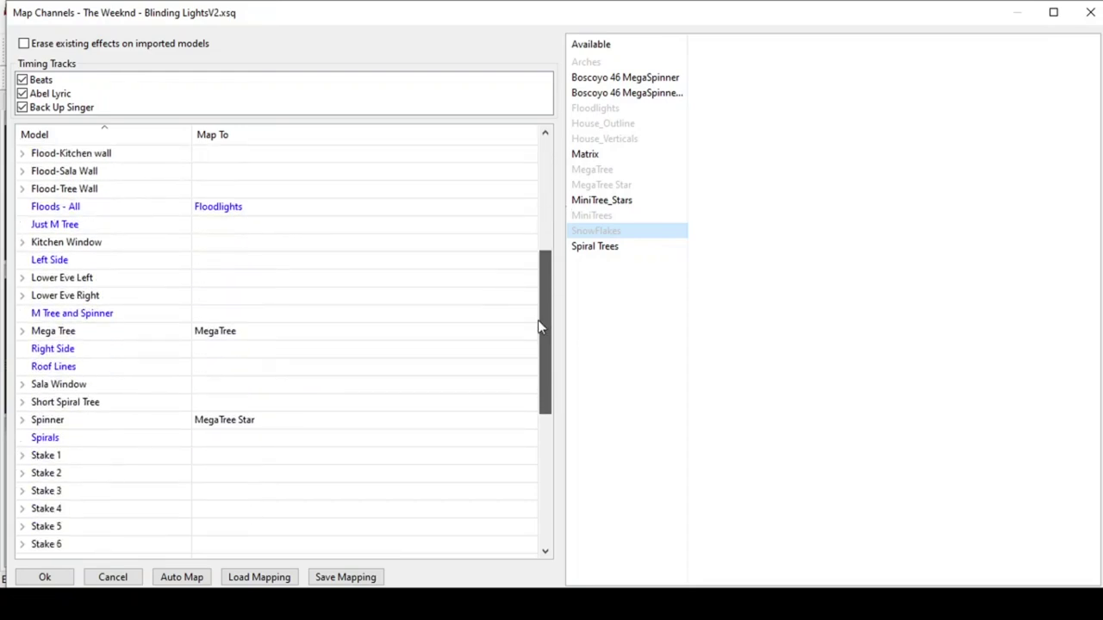
{"action": "left_click", "coordinate": [617, 249]}
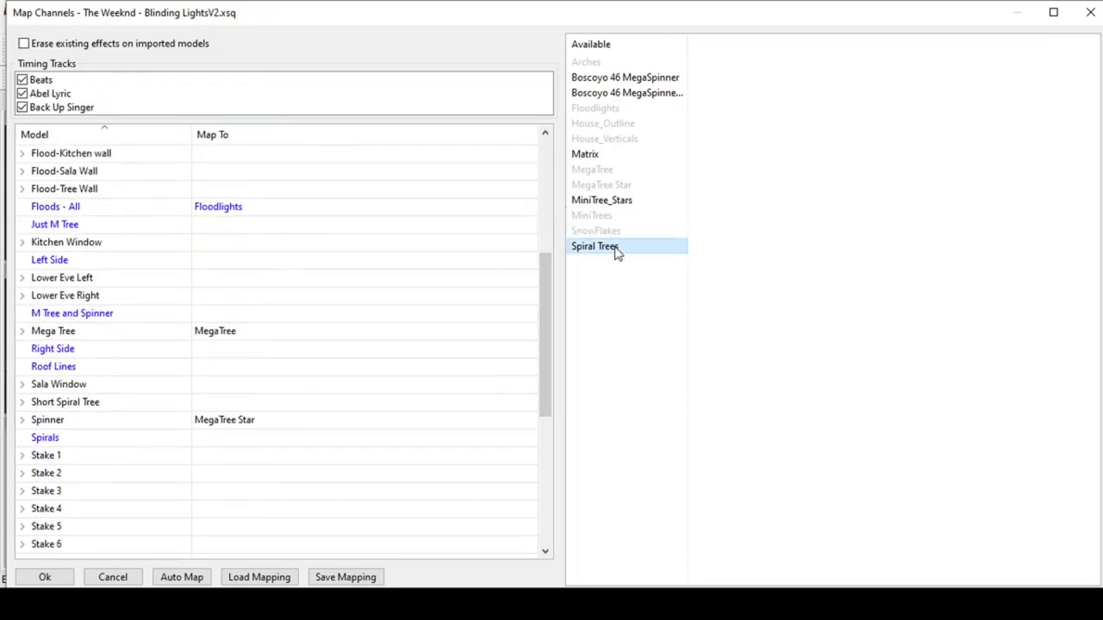
{"action": "double_click", "coordinate": [433, 442]}
{"action": "left_click_drag", "start_coordinate": [542, 266], "coordinate": [556, 145]}
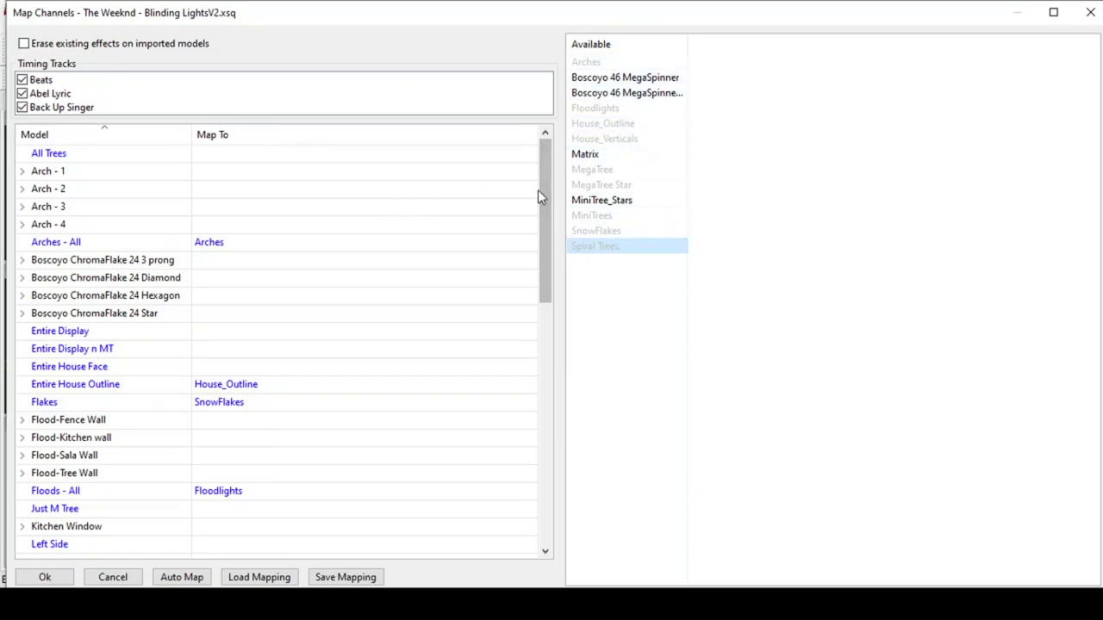
{"action": "left_click_drag", "start_coordinate": [542, 185], "coordinate": [540, 159]}
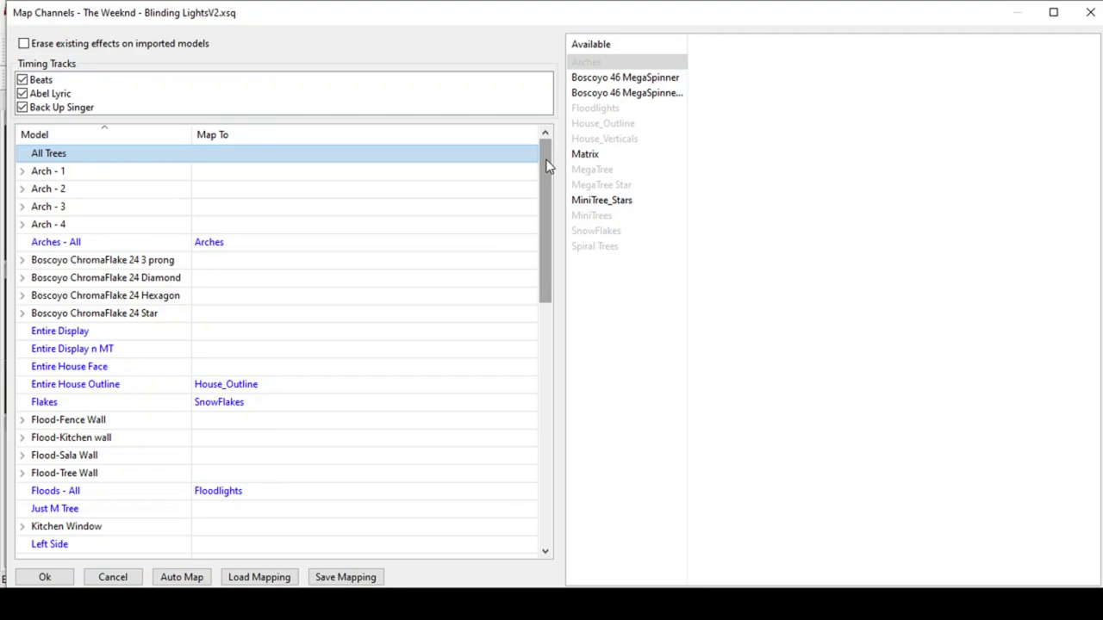
{"action": "mouse_move", "coordinate": [548, 165]}
{"action": "left_mouse_down"}
{"action": "mouse_move", "coordinate": [546, 202]}
{"action": "mouse_move", "coordinate": [545, 164]}
{"action": "left_mouse_up"}
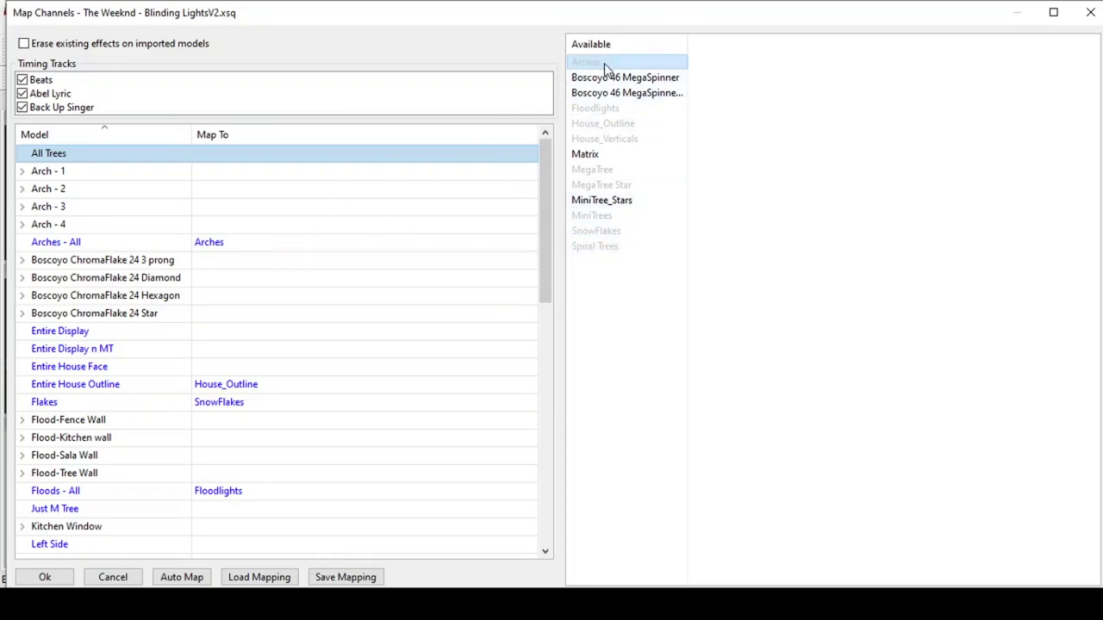
{"action": "left_click_drag", "start_coordinate": [602, 62], "coordinate": [395, 264]}
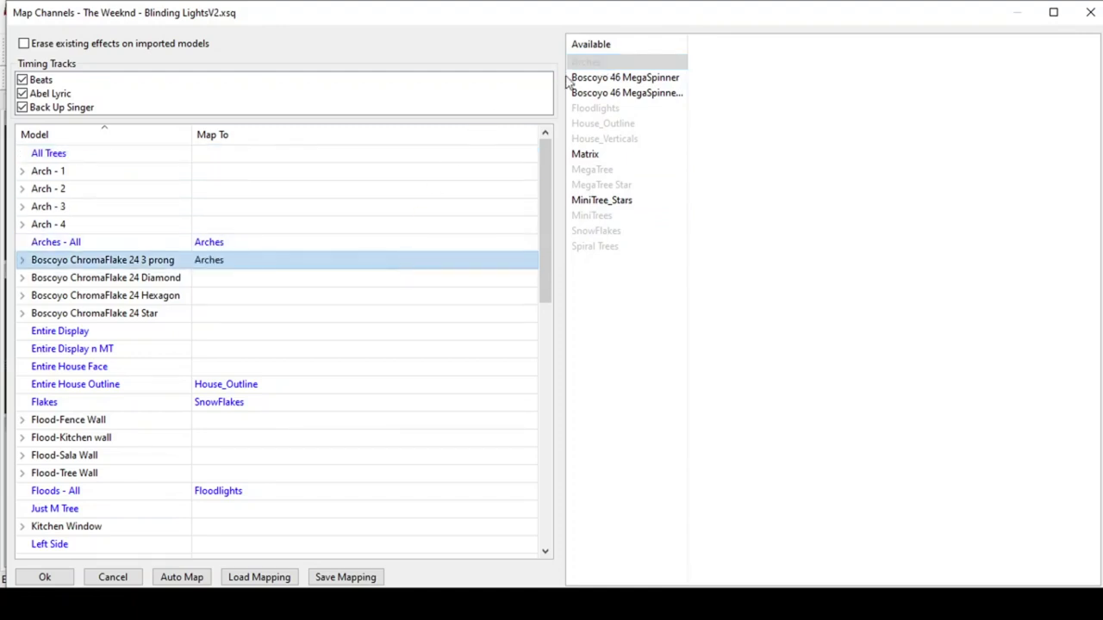
{"action": "left_click_drag", "start_coordinate": [595, 67], "coordinate": [384, 279]}
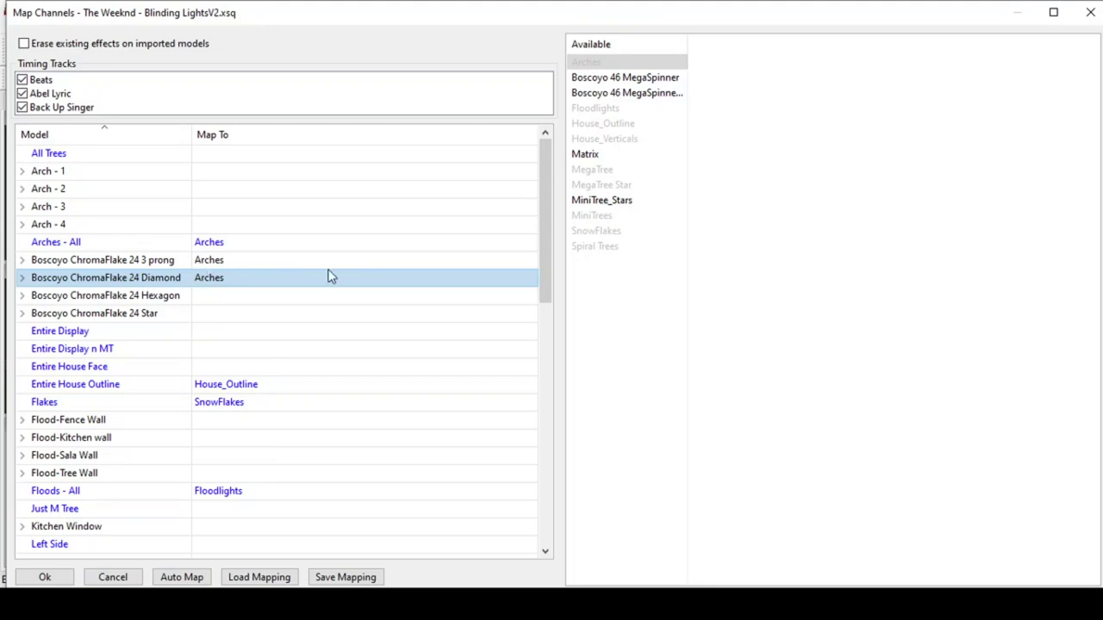
{"action": "left_click", "coordinate": [206, 260]}
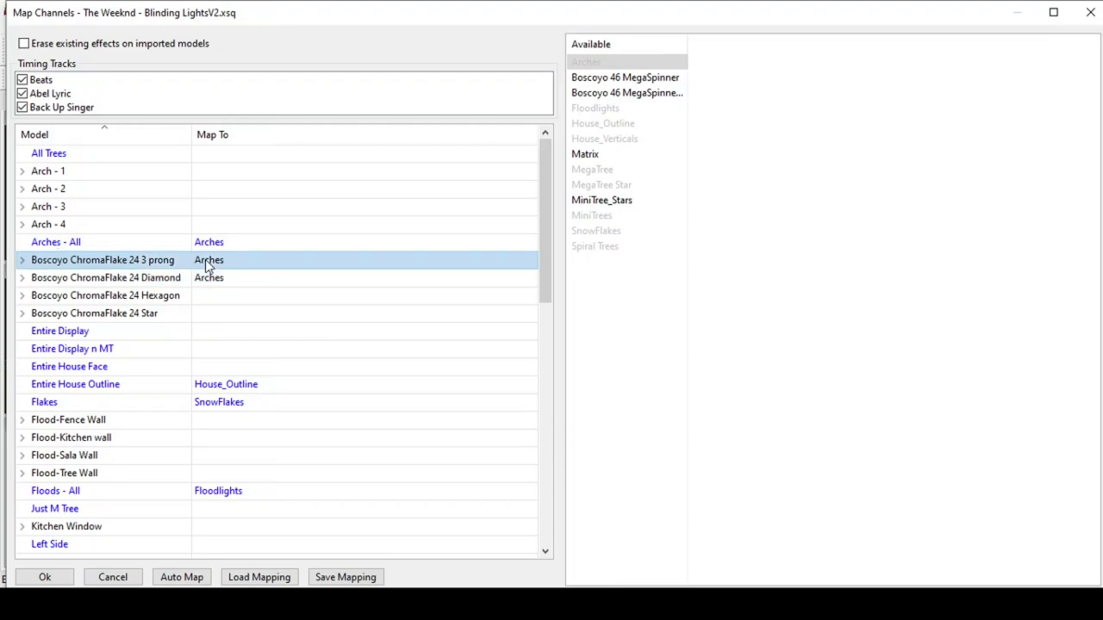
{"action": "left_click_drag", "start_coordinate": [205, 260], "coordinate": [601, 71]}
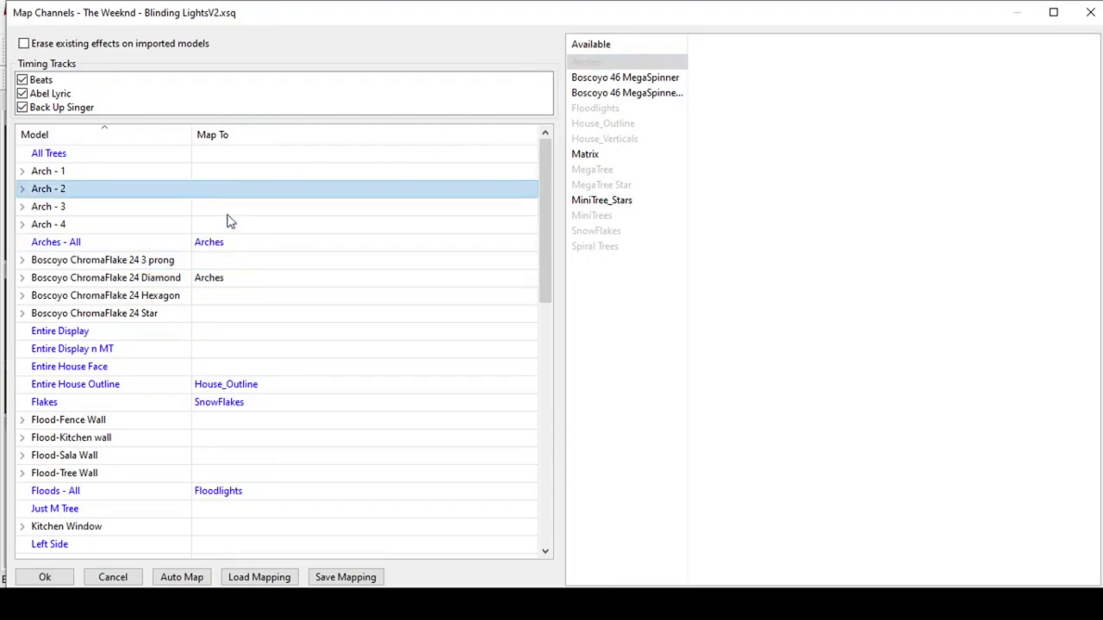
{"action": "left_click", "coordinate": [210, 284]}
{"action": "left_click_drag", "start_coordinate": [210, 284], "coordinate": [674, 127]}
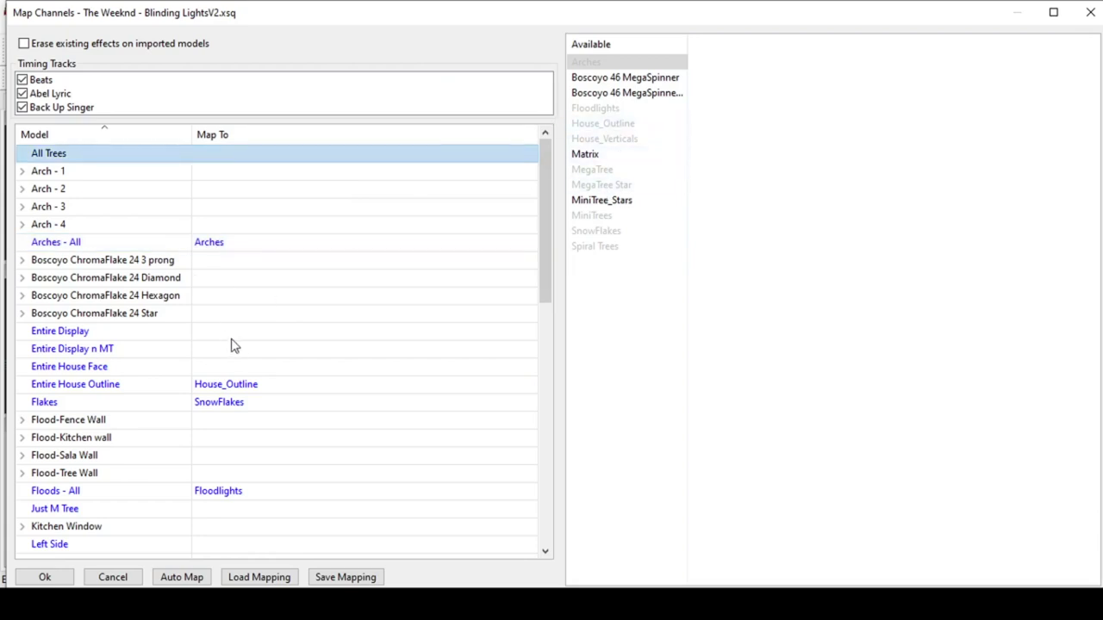
{"action": "left_click_drag", "start_coordinate": [539, 176], "coordinate": [509, 372]}
{"action": "left_click", "coordinate": [336, 579]}
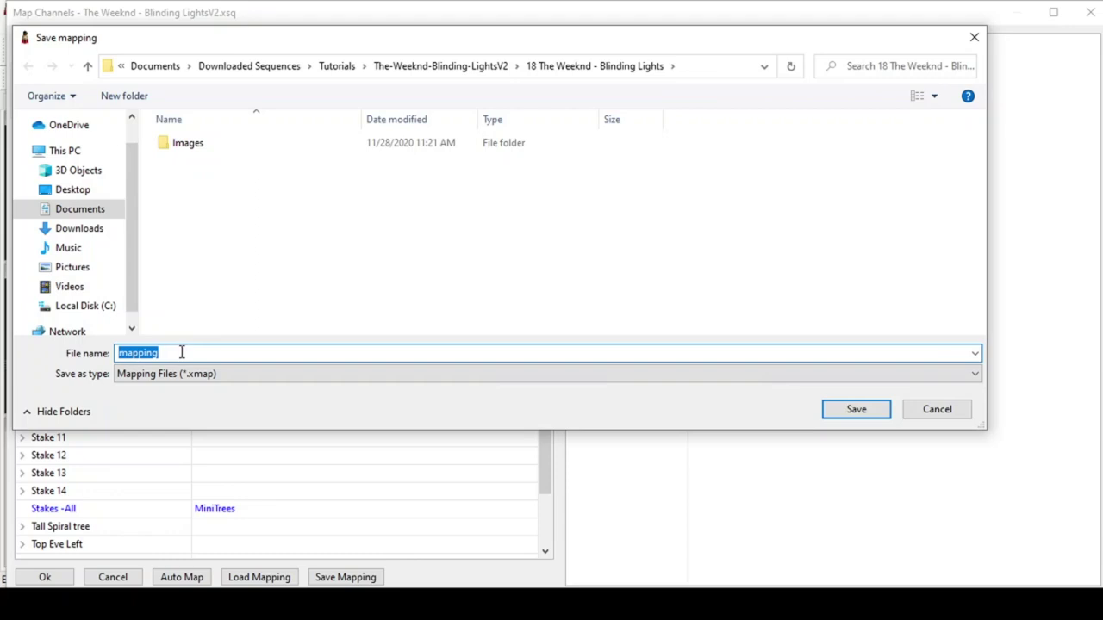
Save the mapping as 'mapping Tutorial.xmap' in The-Weeknd-Blinding-LightsV2's Map folder
{"action": "left_click", "coordinate": [394, 65]}
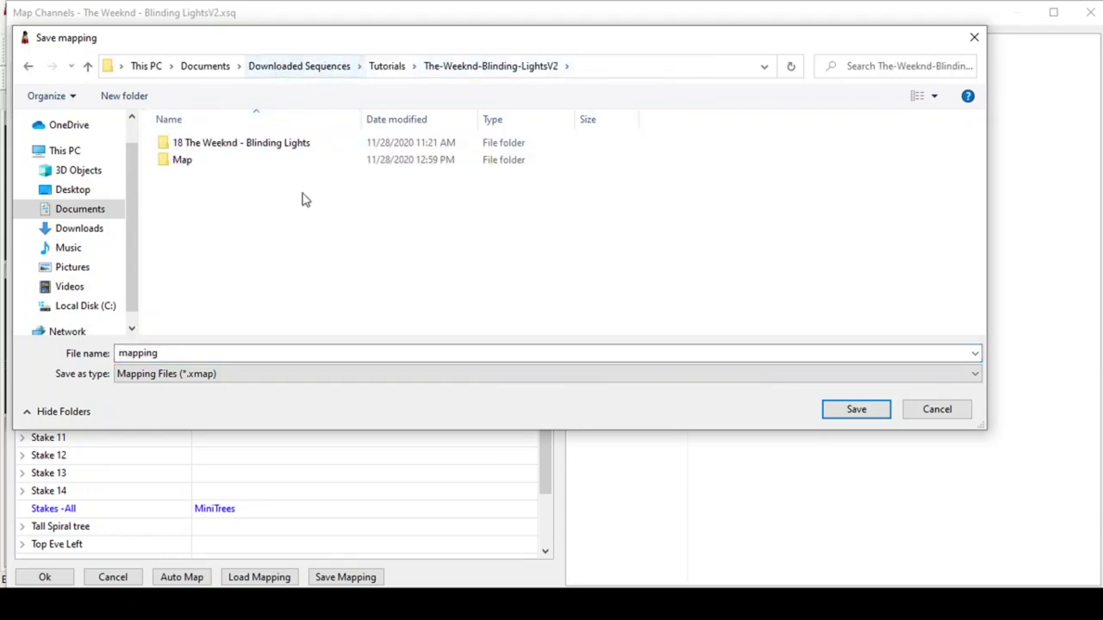
{"action": "double_click", "coordinate": [167, 165]}
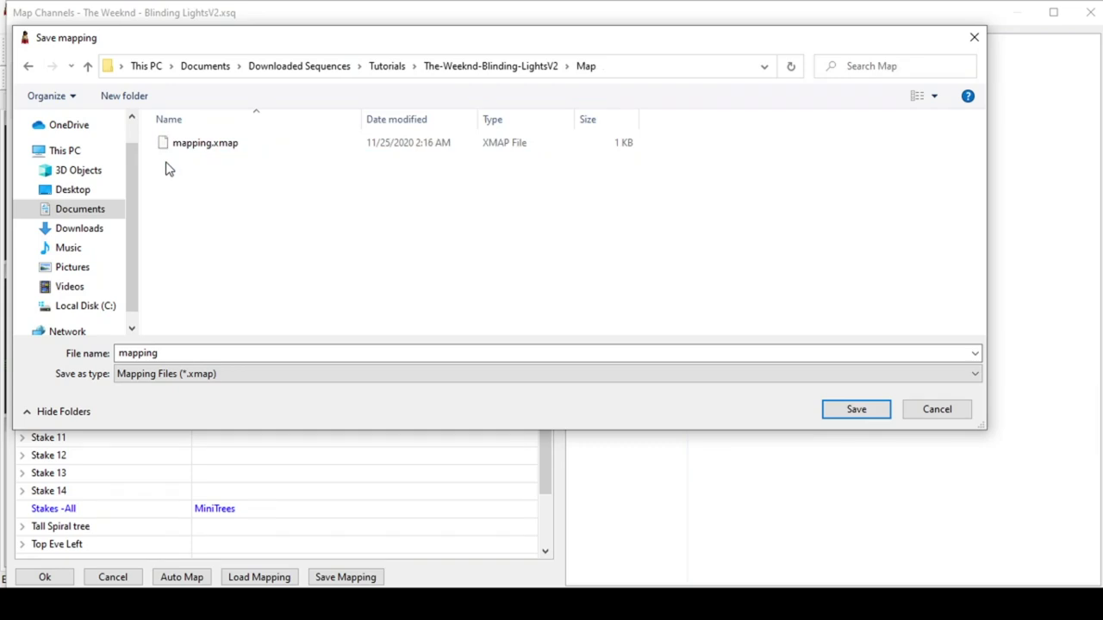
{"action": "double_click", "coordinate": [205, 352]}
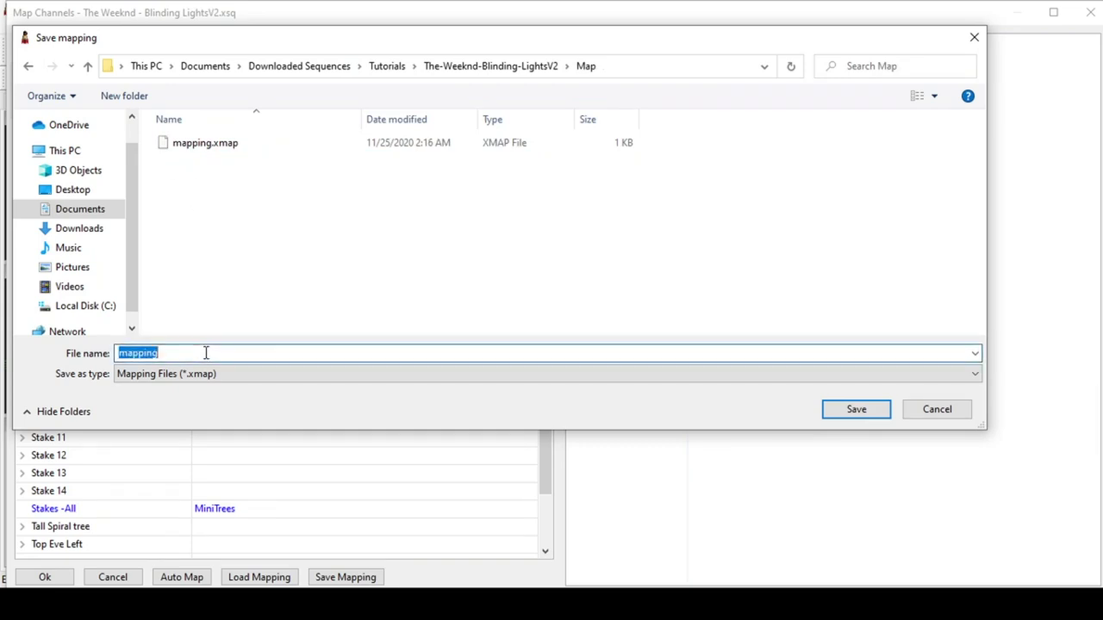
{"action": "left_click", "coordinate": [205, 352]}
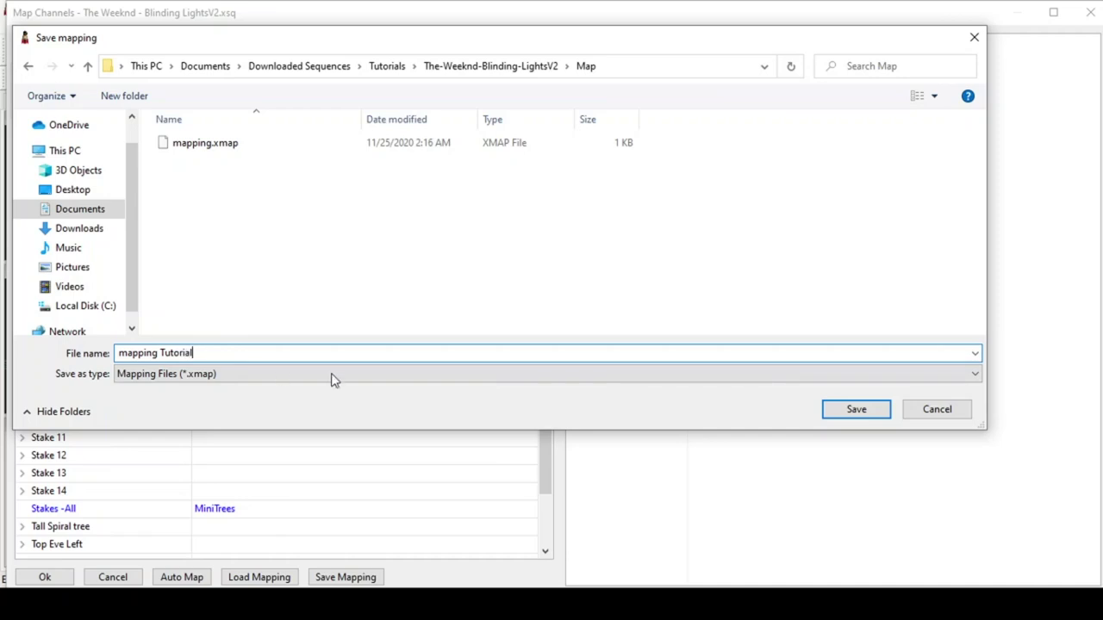
{"action": "left_click", "coordinate": [855, 411]}
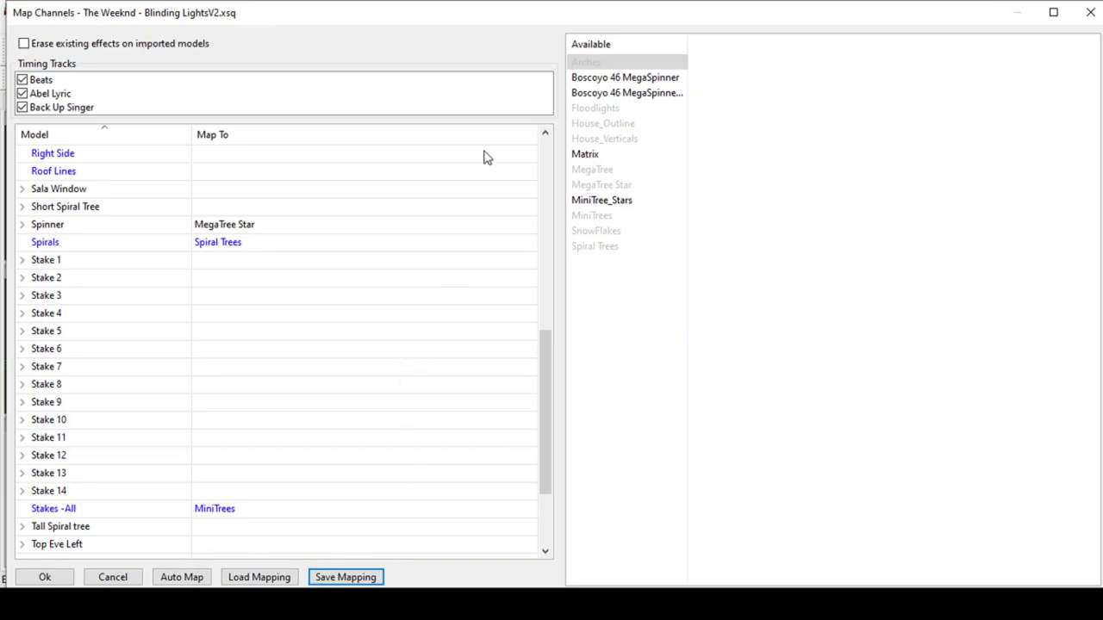
Apply the mapping with Ok and scroll through the sequencer rows to check the imported effects
{"action": "left_click", "coordinate": [45, 577]}
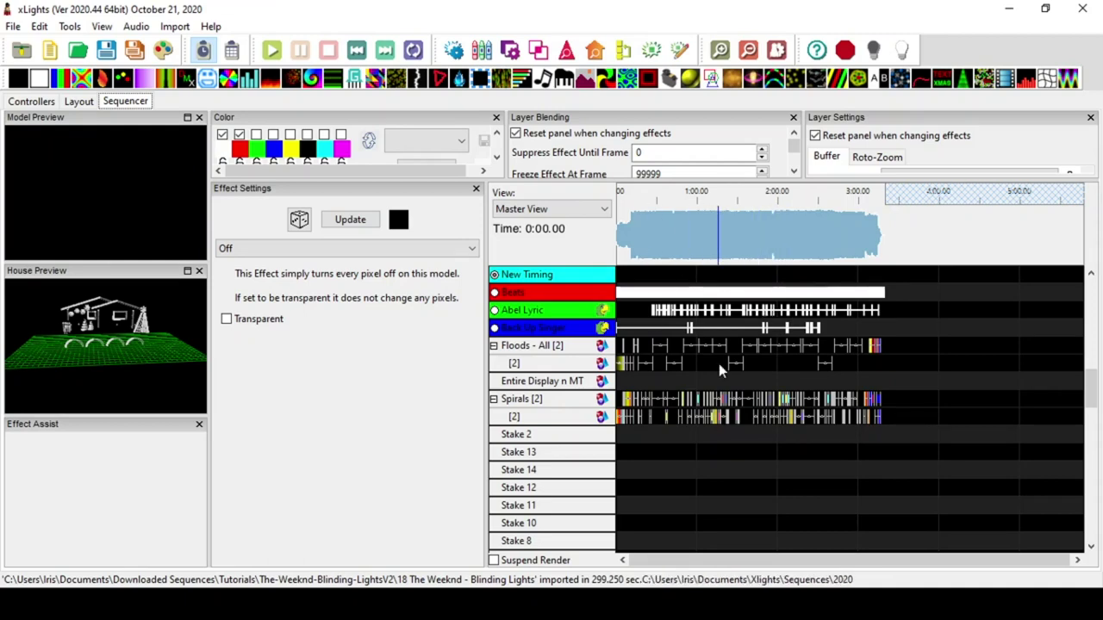
{"action": "scroll", "coordinate": [712, 346], "scroll_direction": "down", "scroll_amount": 2}
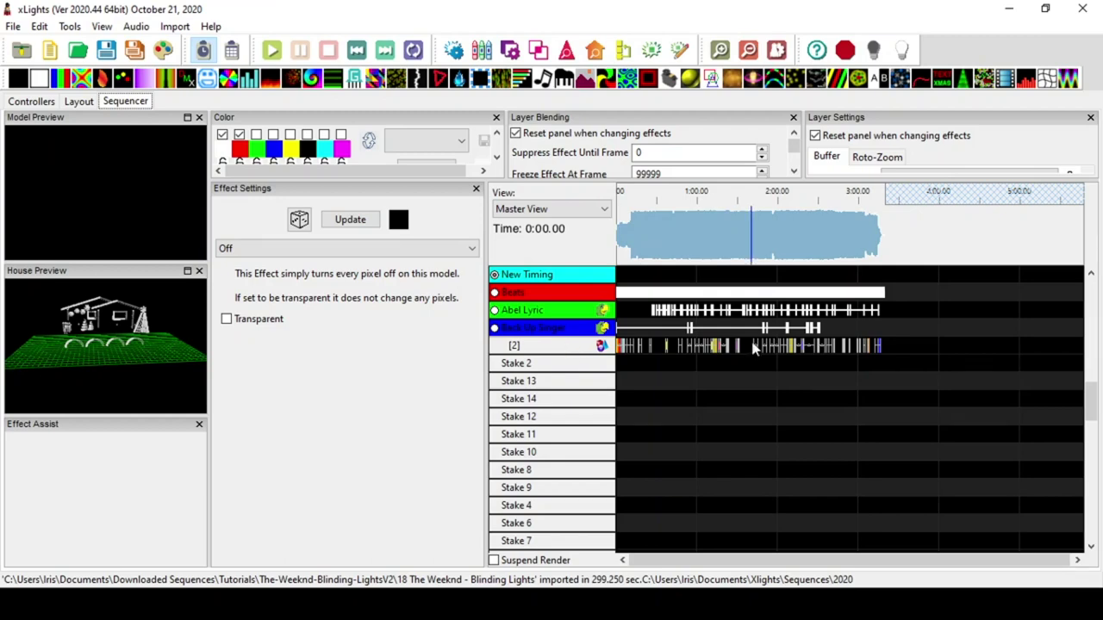
{"action": "scroll", "coordinate": [752, 347], "scroll_direction": "down", "scroll_amount": 15}
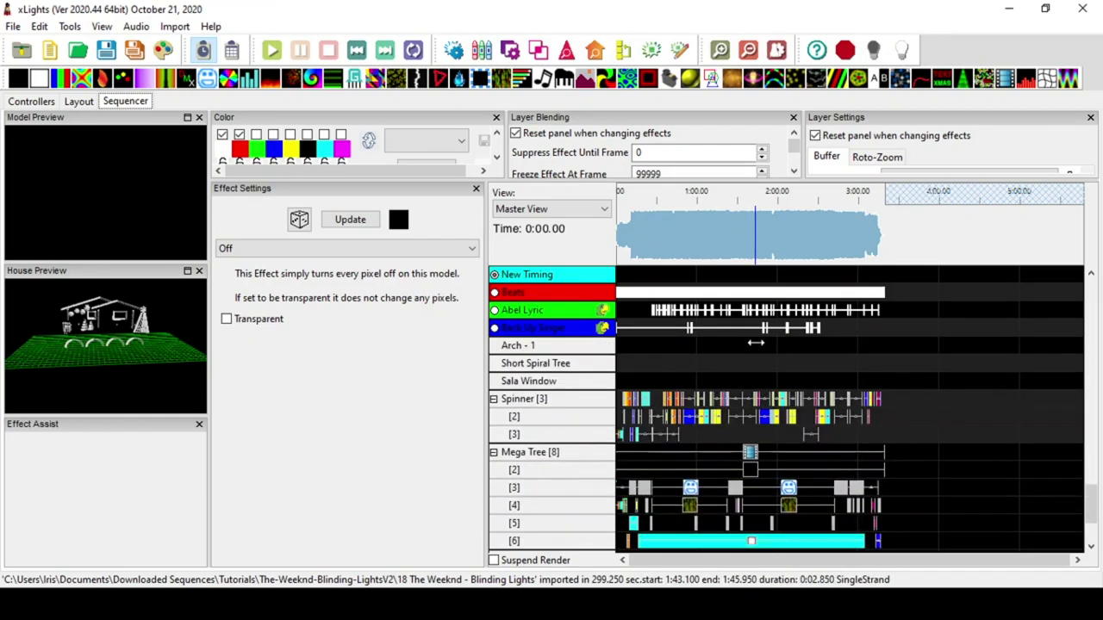
{"action": "scroll", "coordinate": [755, 343], "scroll_direction": "down", "scroll_amount": 1}
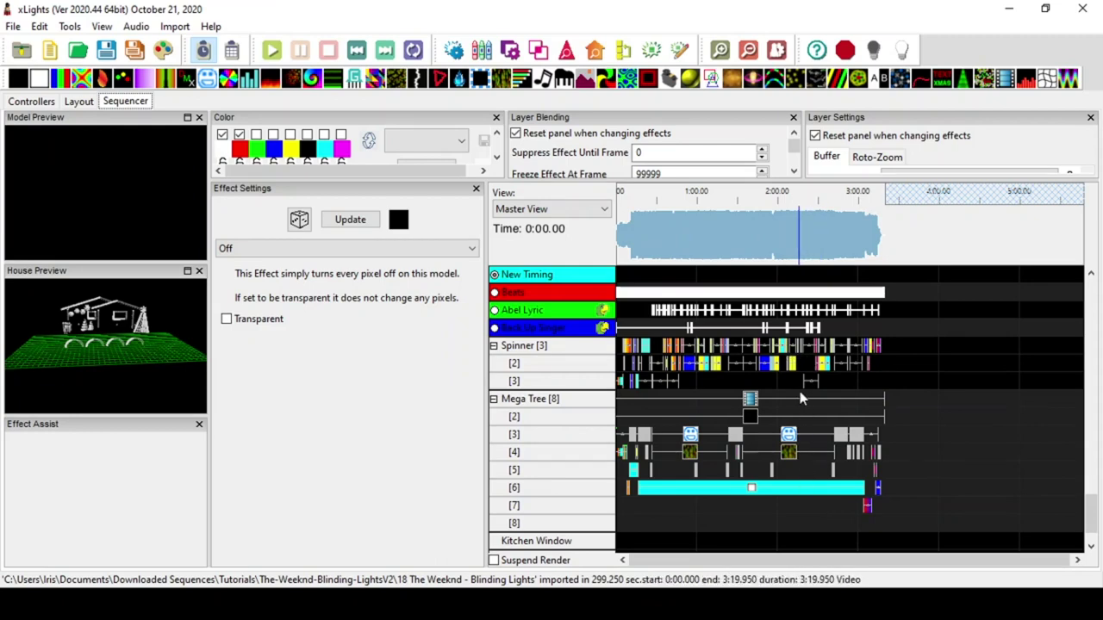
{"action": "scroll", "coordinate": [800, 399], "scroll_direction": "down", "scroll_amount": 1}
{"action": "scroll", "coordinate": [799, 399], "scroll_direction": "up", "scroll_amount": 12}
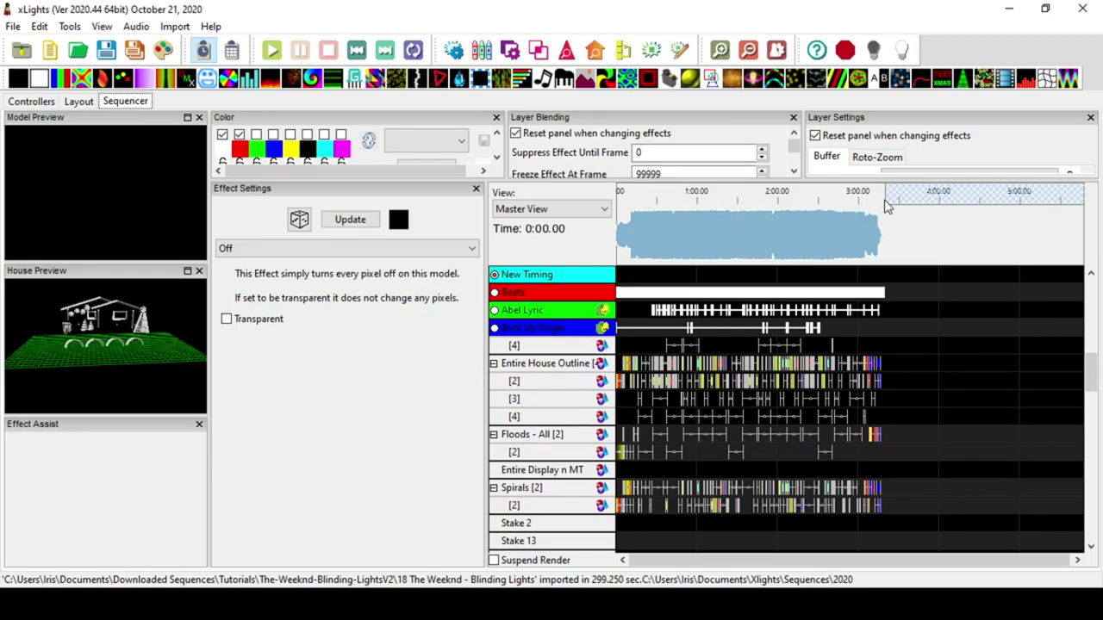
{"action": "scroll", "coordinate": [733, 436], "scroll_direction": "up", "scroll_amount": 3}
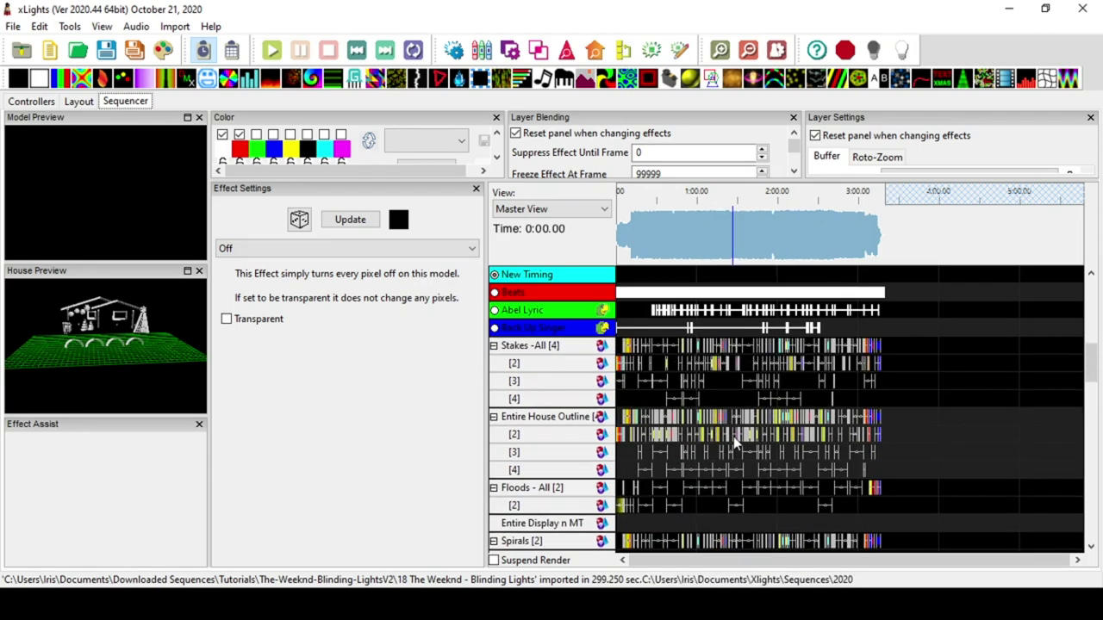
Render every imported effect with Render All and wait for it to finish
{"action": "left_click", "coordinate": [163, 53]}
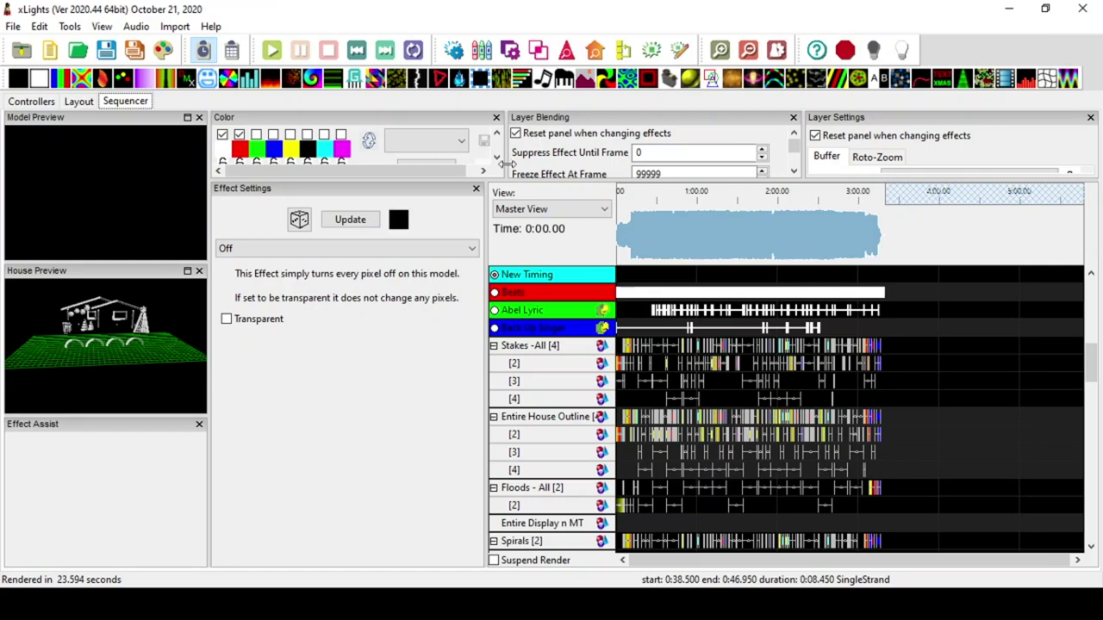
Maximize the House Preview, then play, pause and resume the sequence
{"action": "left_click", "coordinate": [187, 271]}
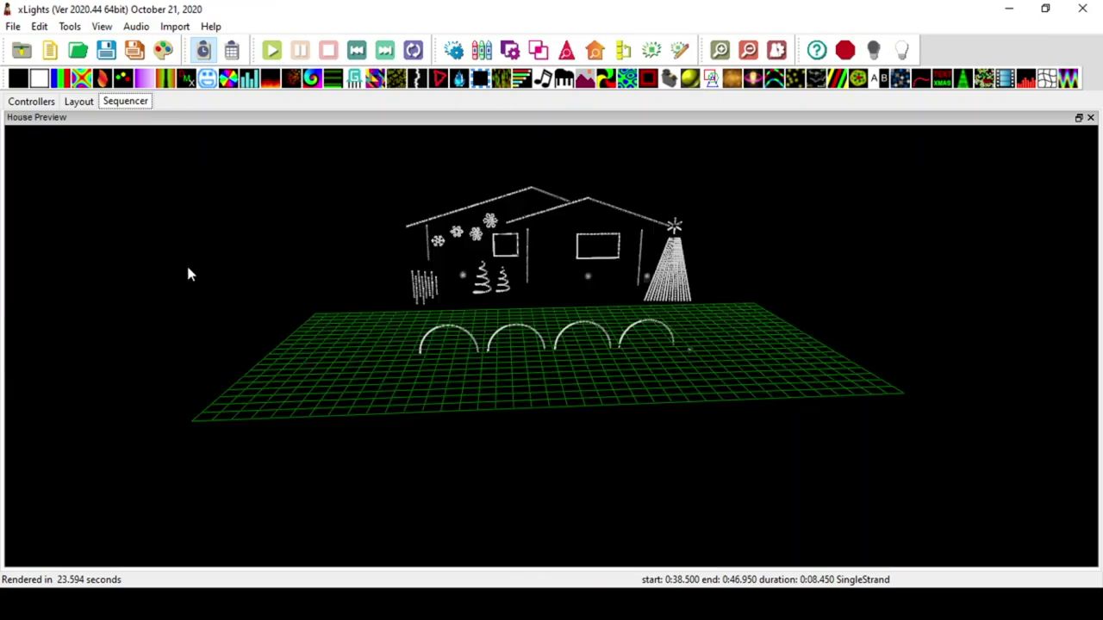
{"action": "left_click", "coordinate": [271, 52]}
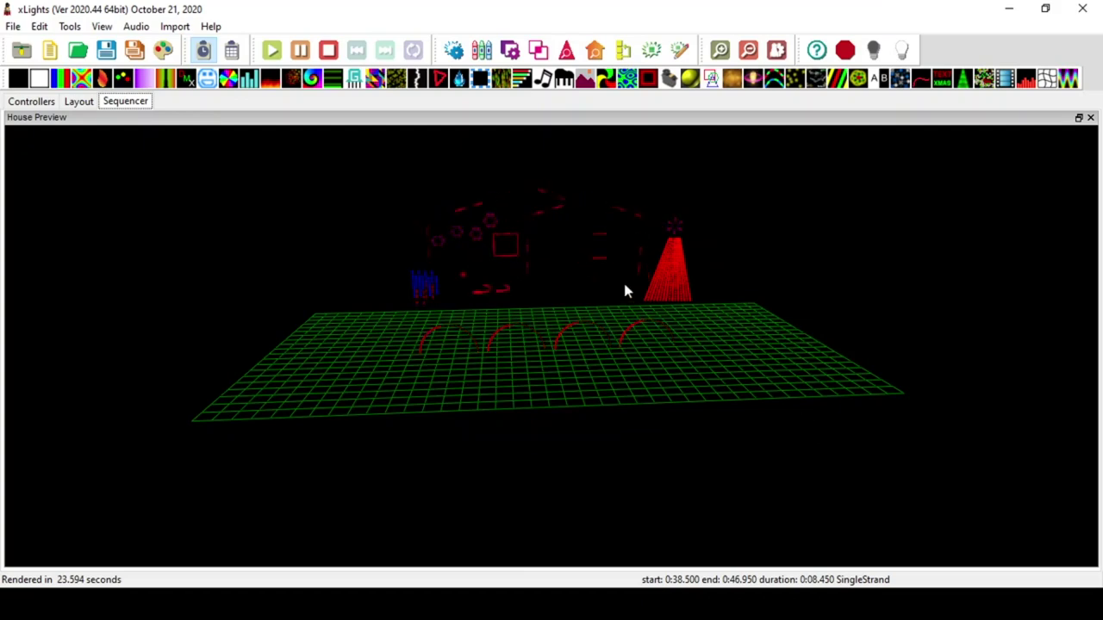
{"action": "left_click", "coordinate": [300, 53]}
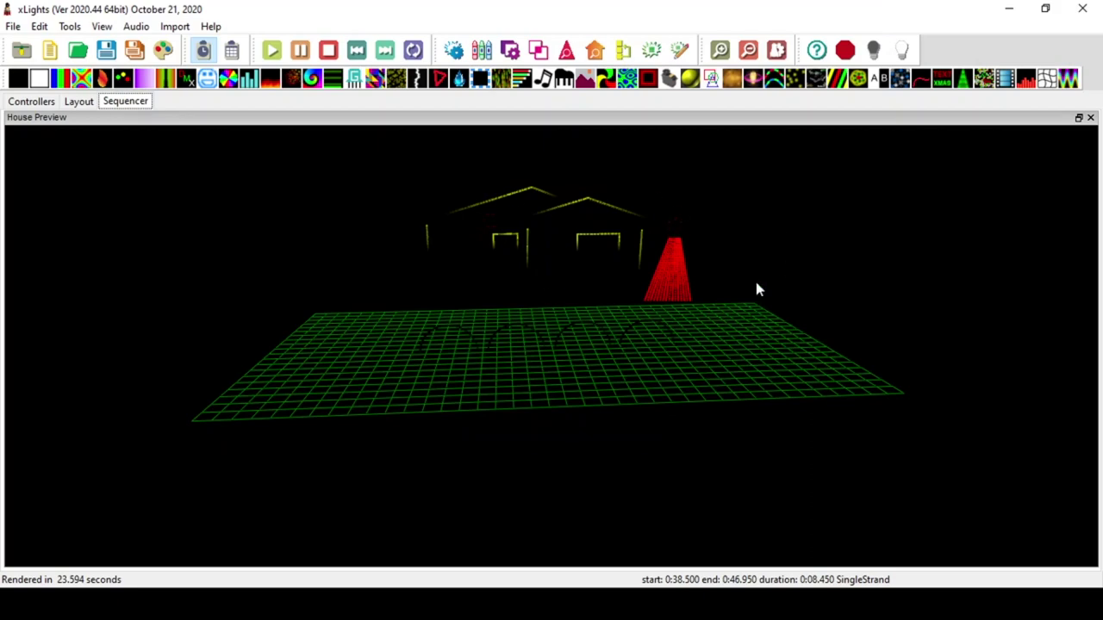
{"action": "left_click", "coordinate": [271, 50]}
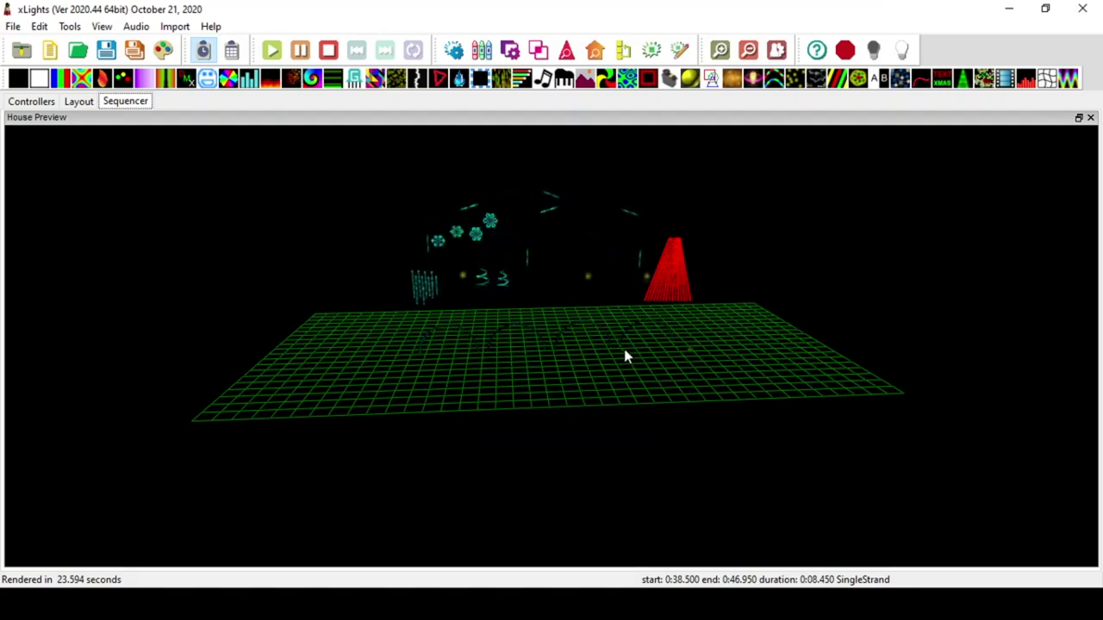
Stop playback and save the sequence as 'Blinding Lights Tutorial' in the 2020 Christmas sequences folder
{"action": "left_click", "coordinate": [328, 49]}
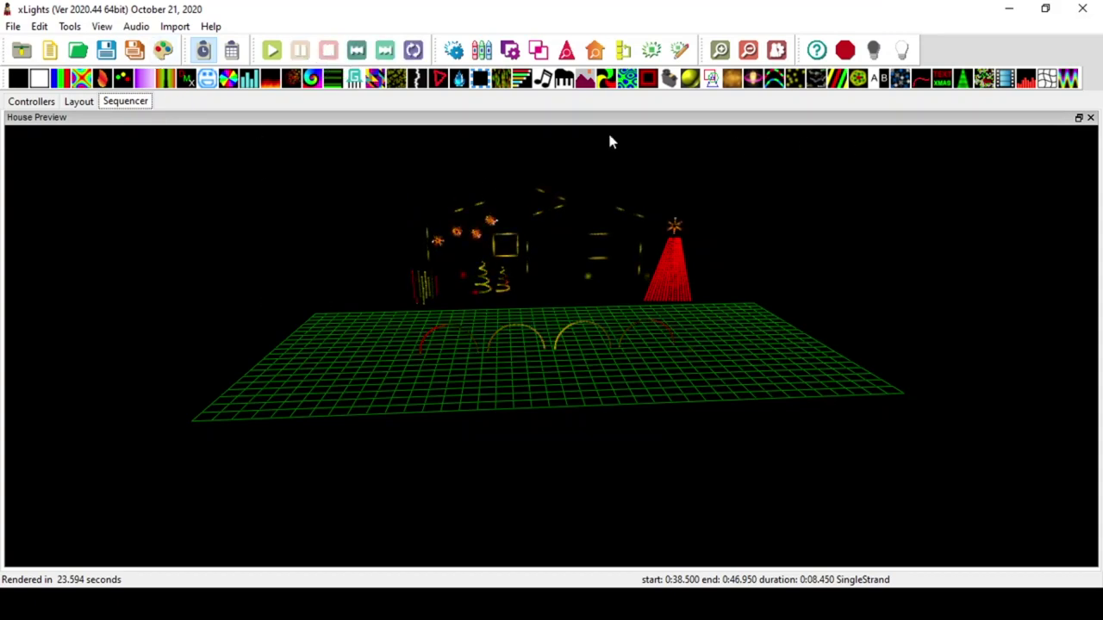
{"action": "left_click", "coordinate": [134, 54]}
{"action": "left_click", "coordinate": [12, 26]}
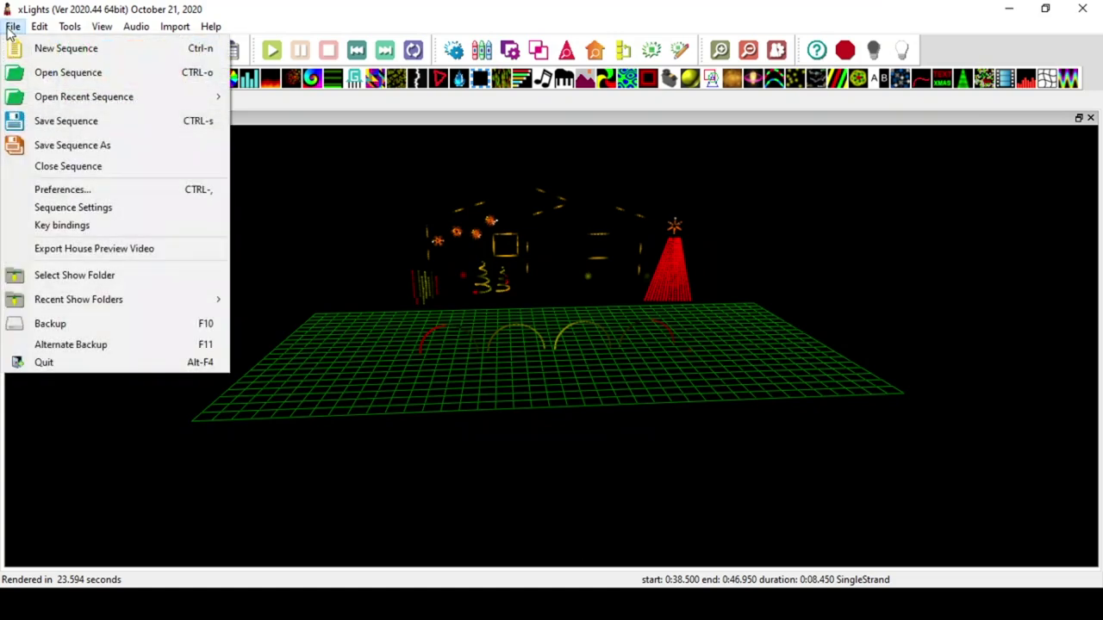
{"action": "left_click", "coordinate": [74, 147]}
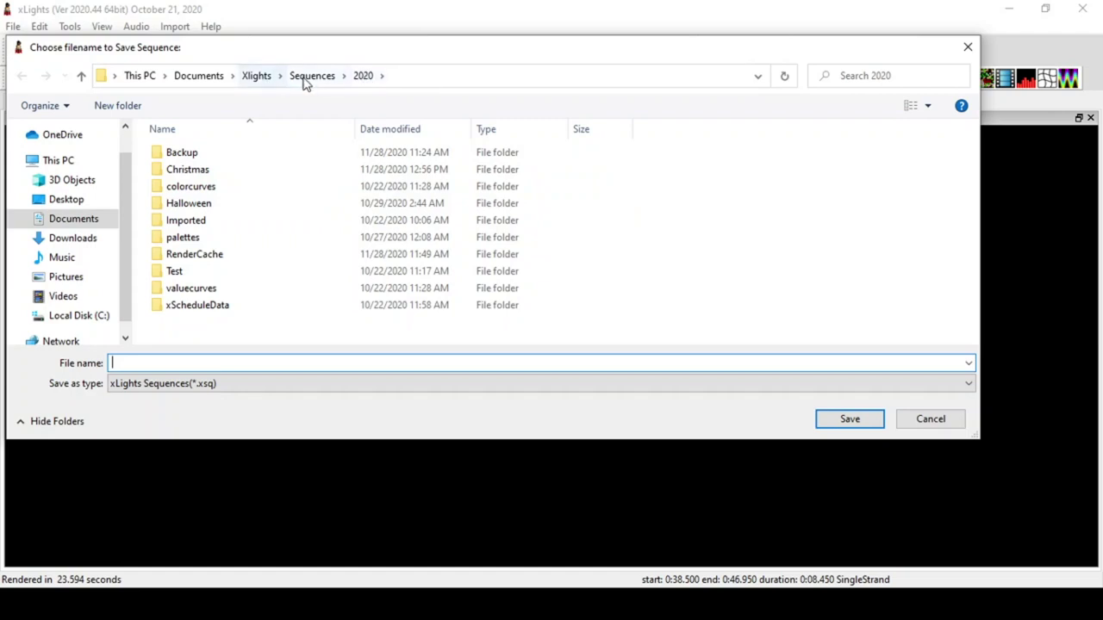
{"action": "double_click", "coordinate": [197, 170]}
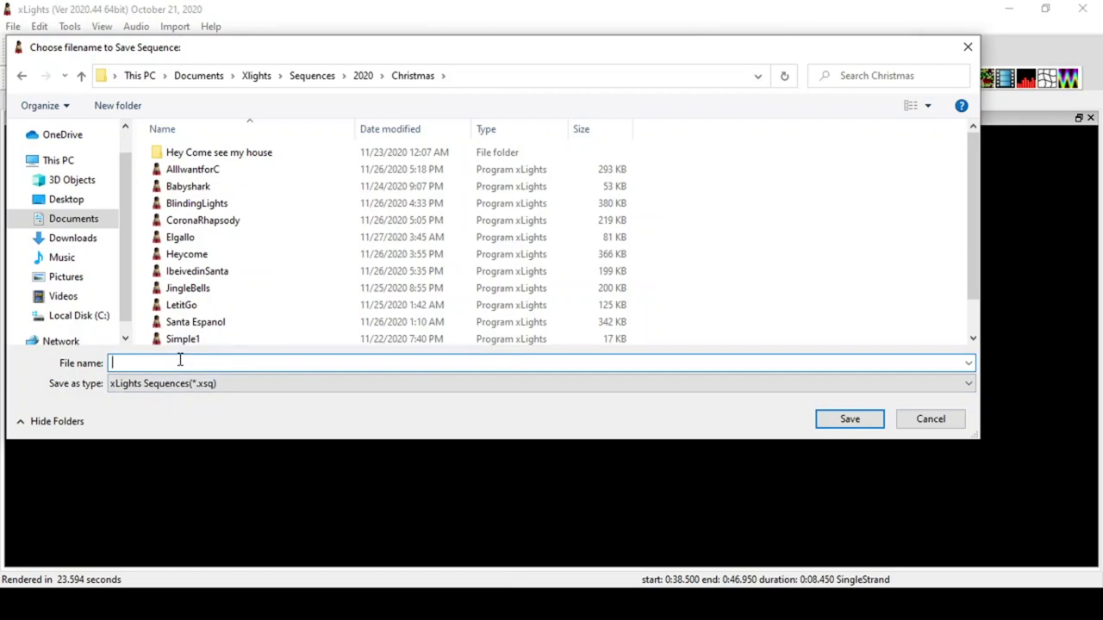
{"action": "type", "text": "Bl"}
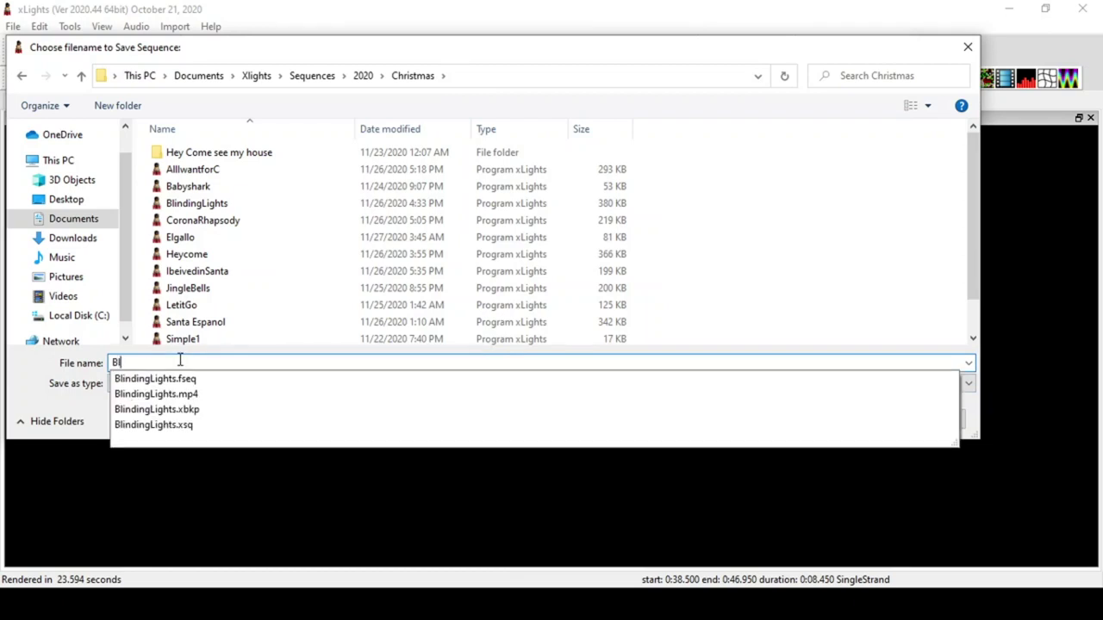
{"action": "type", "text": "inding L"}
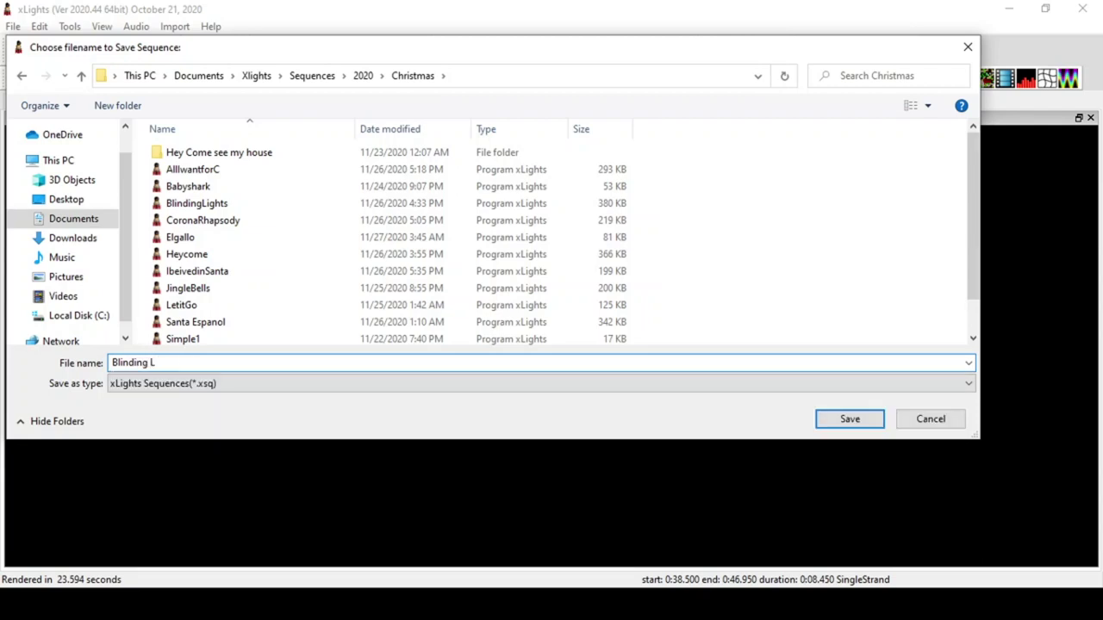
{"action": "type", "text": "ights Tutorial"}
{"action": "left_click", "coordinate": [824, 420]}
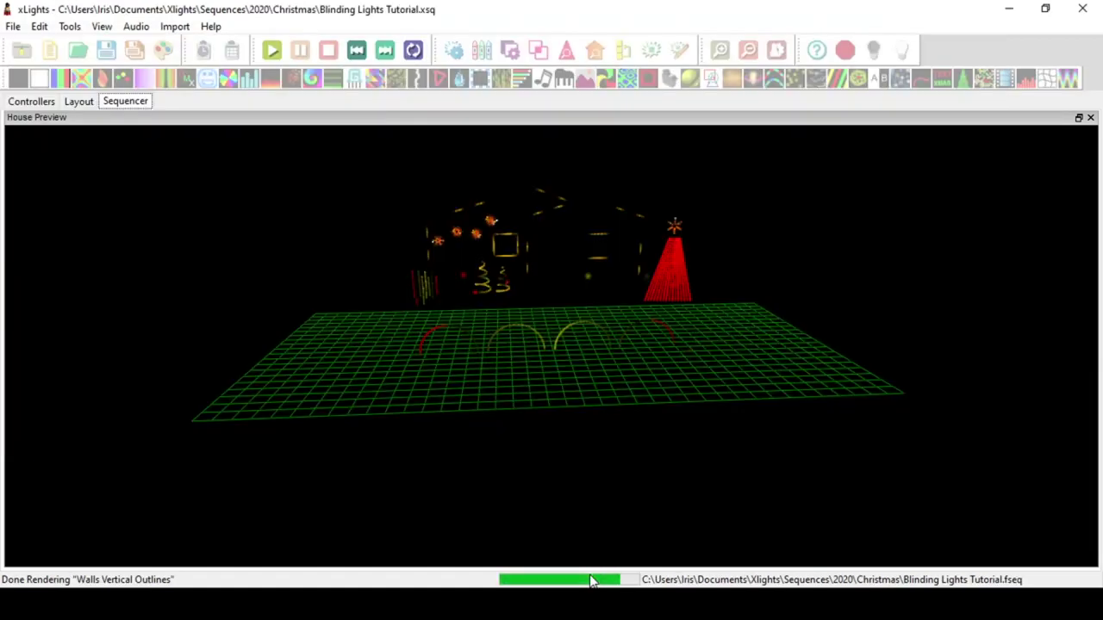